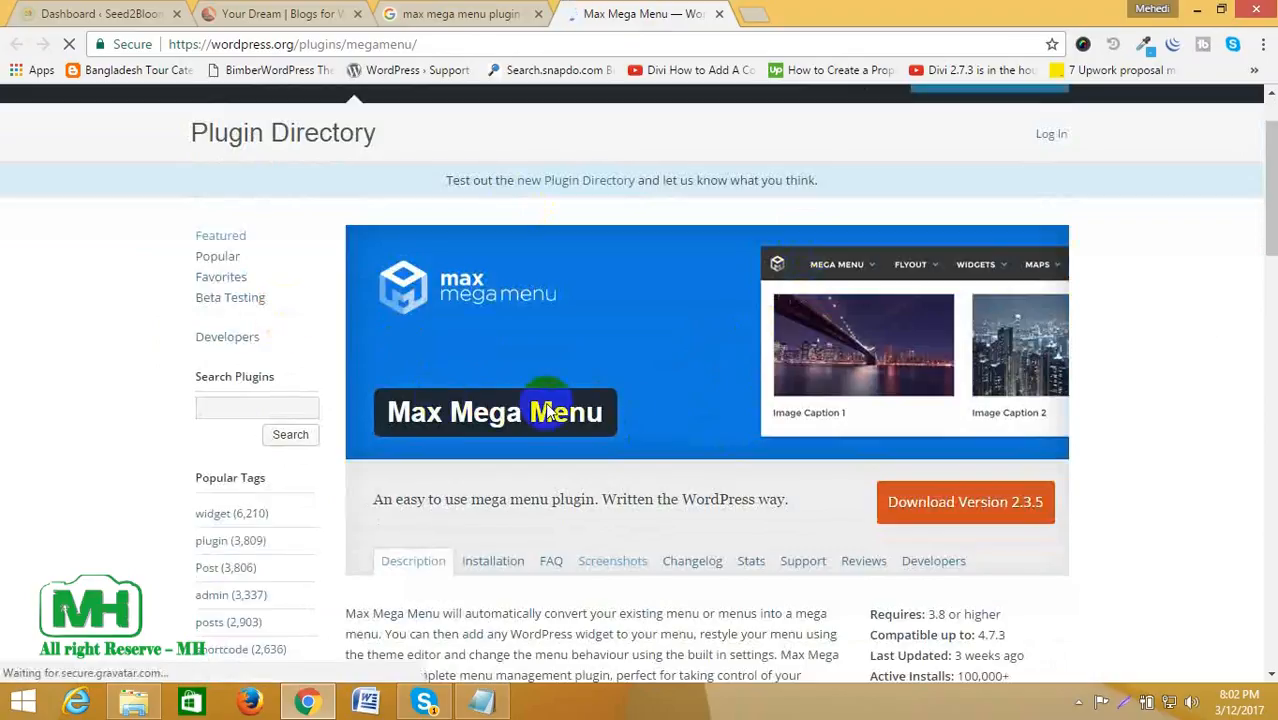
Step: Switch to the site's WordPress dashboard and open the Appearance Menus page in a new tab
left_click(113, 18)
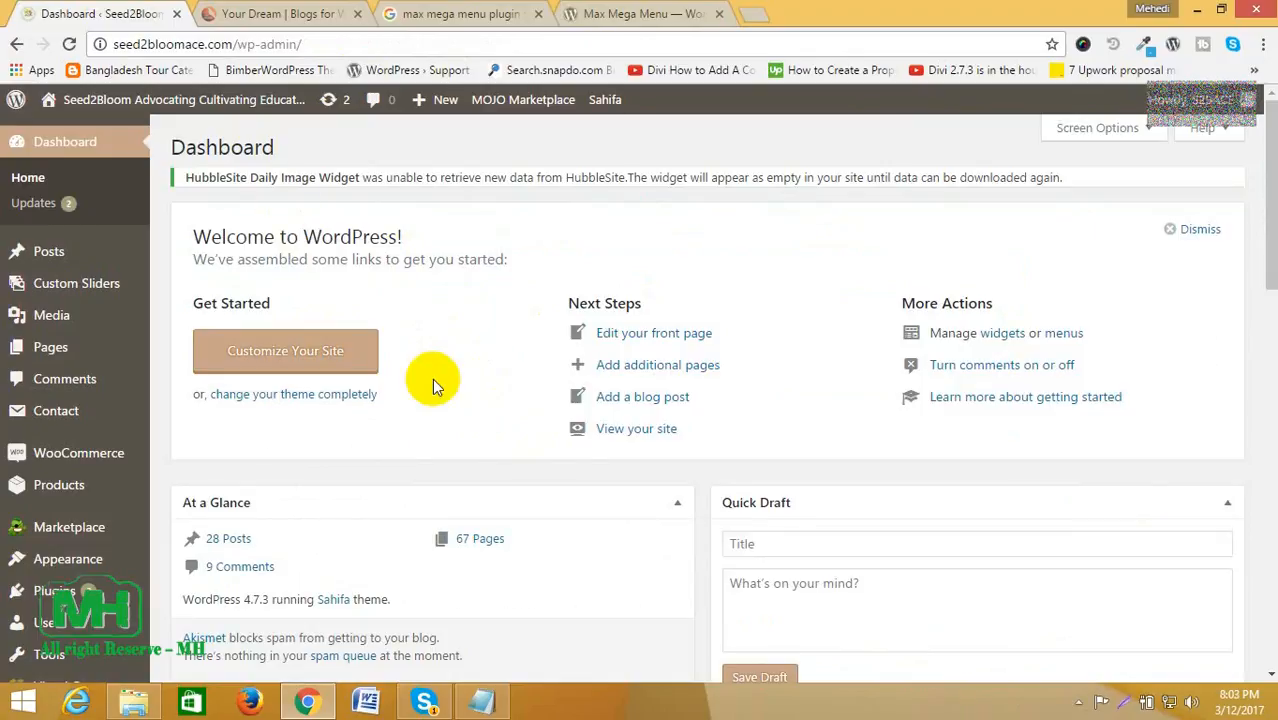
scroll(432, 378, "down", 2)
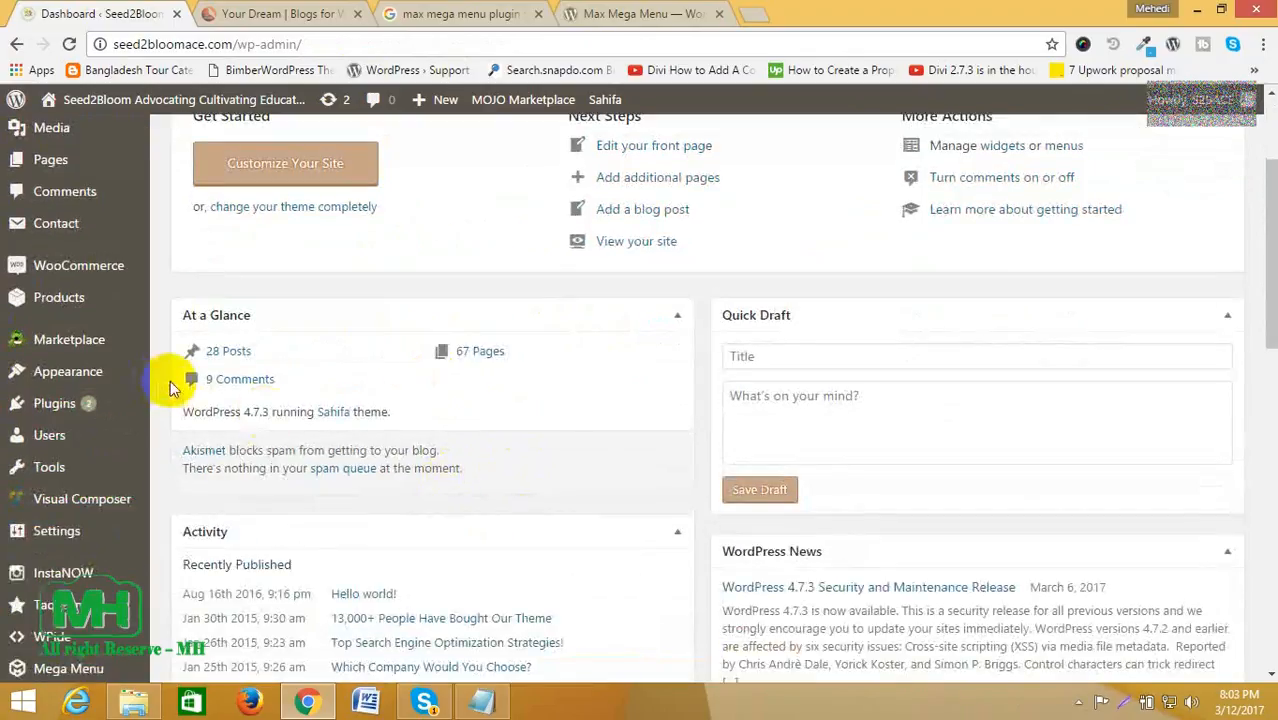
mouse_move(78, 380)
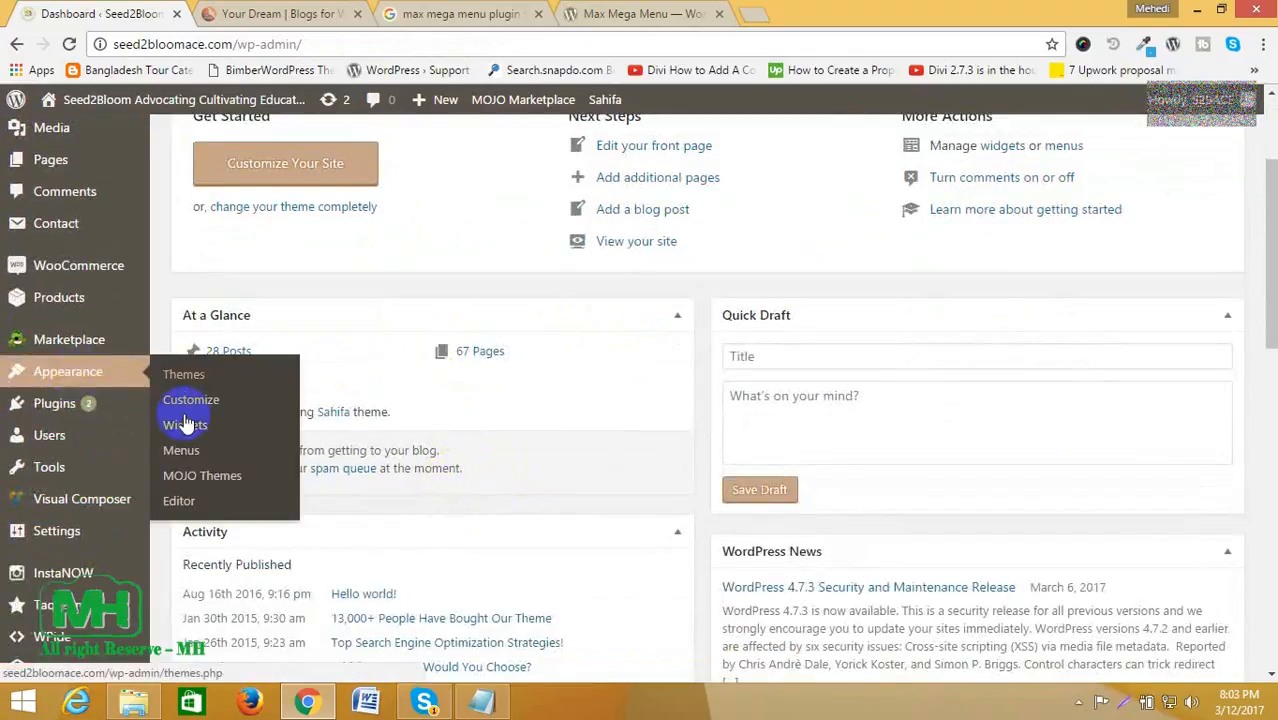
right_click(181, 455)
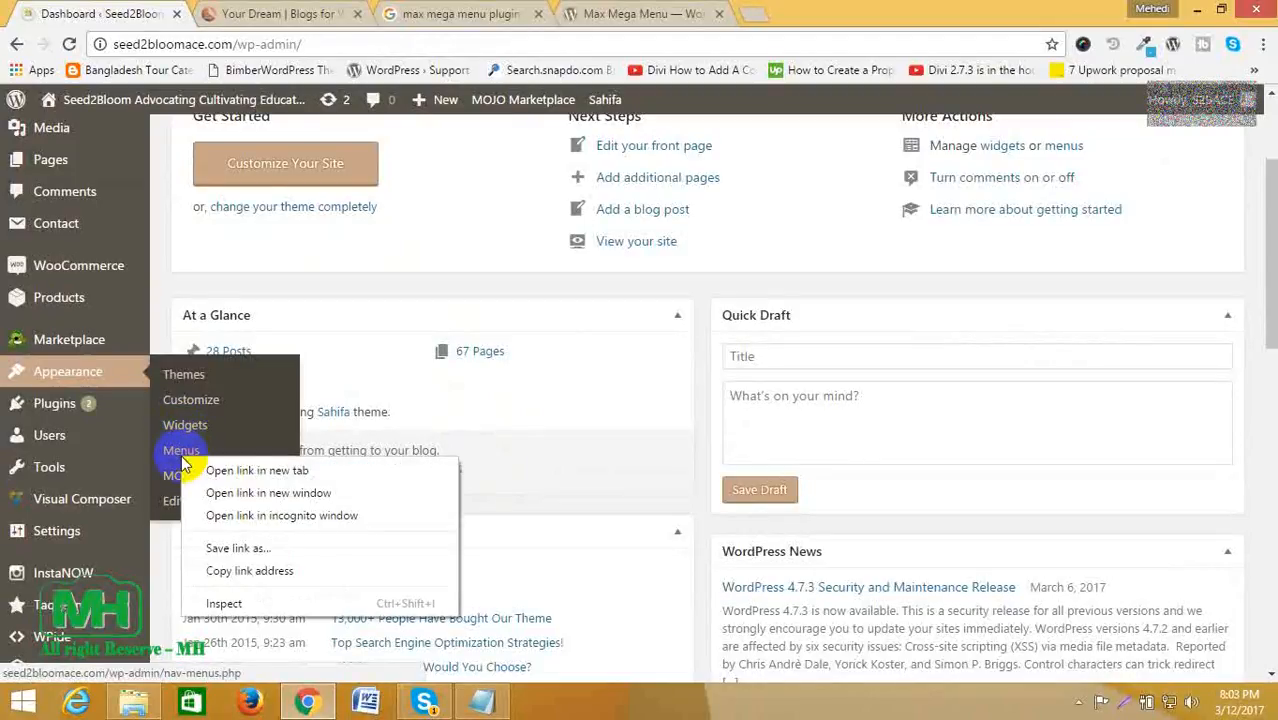
left_click(235, 468)
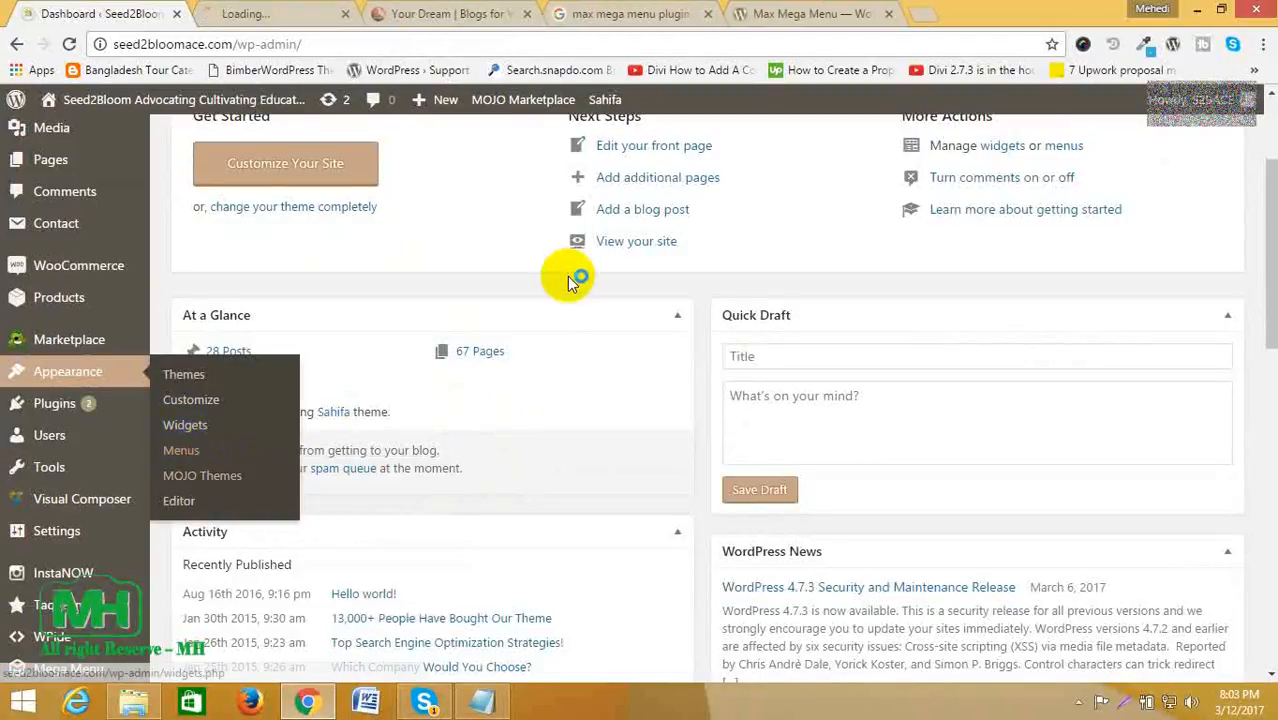
left_click(257, 14)
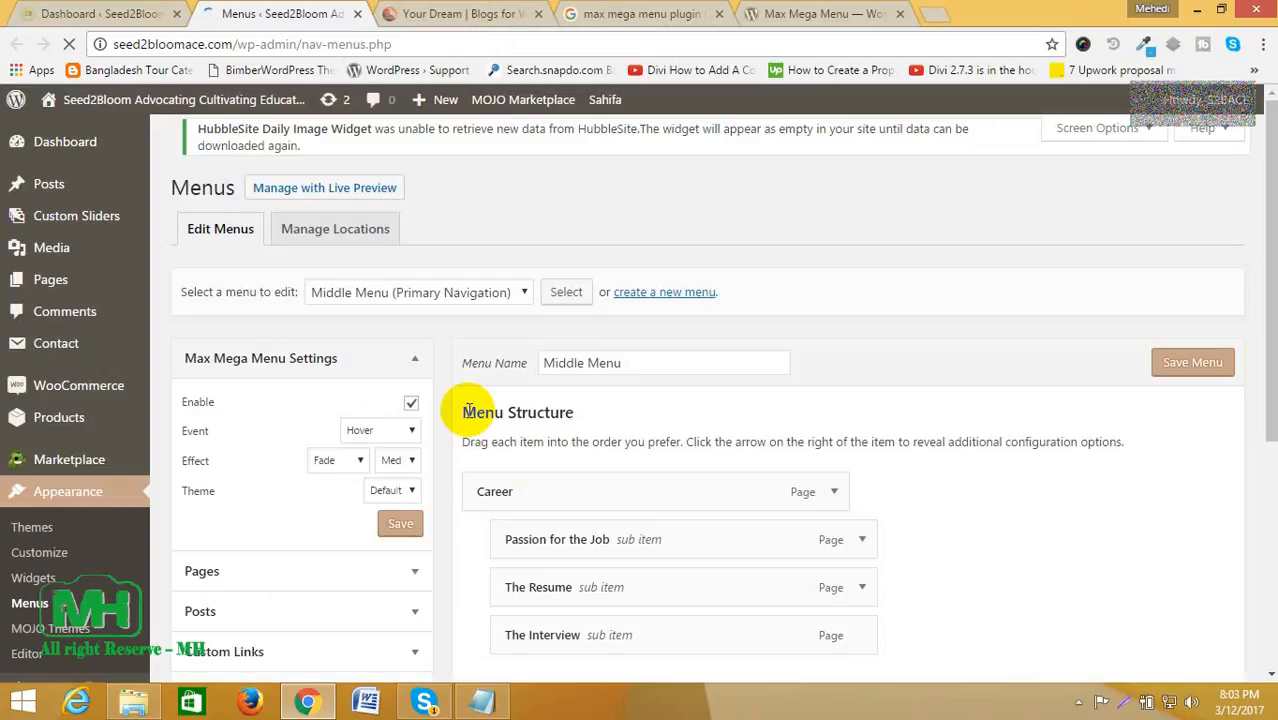
scroll(979, 525, "down", 2)
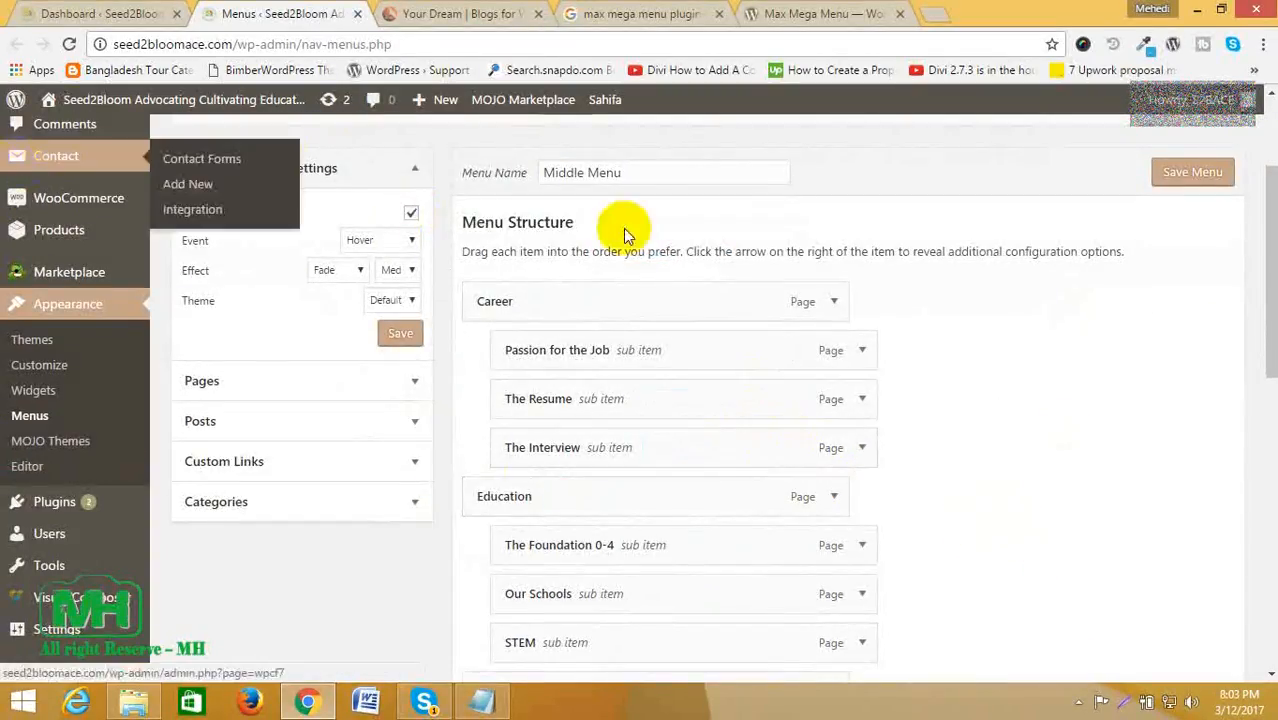
Step: Open the live site in a new tab and look at the Career and Education dropdowns in its main navigation
mouse_move(133, 113)
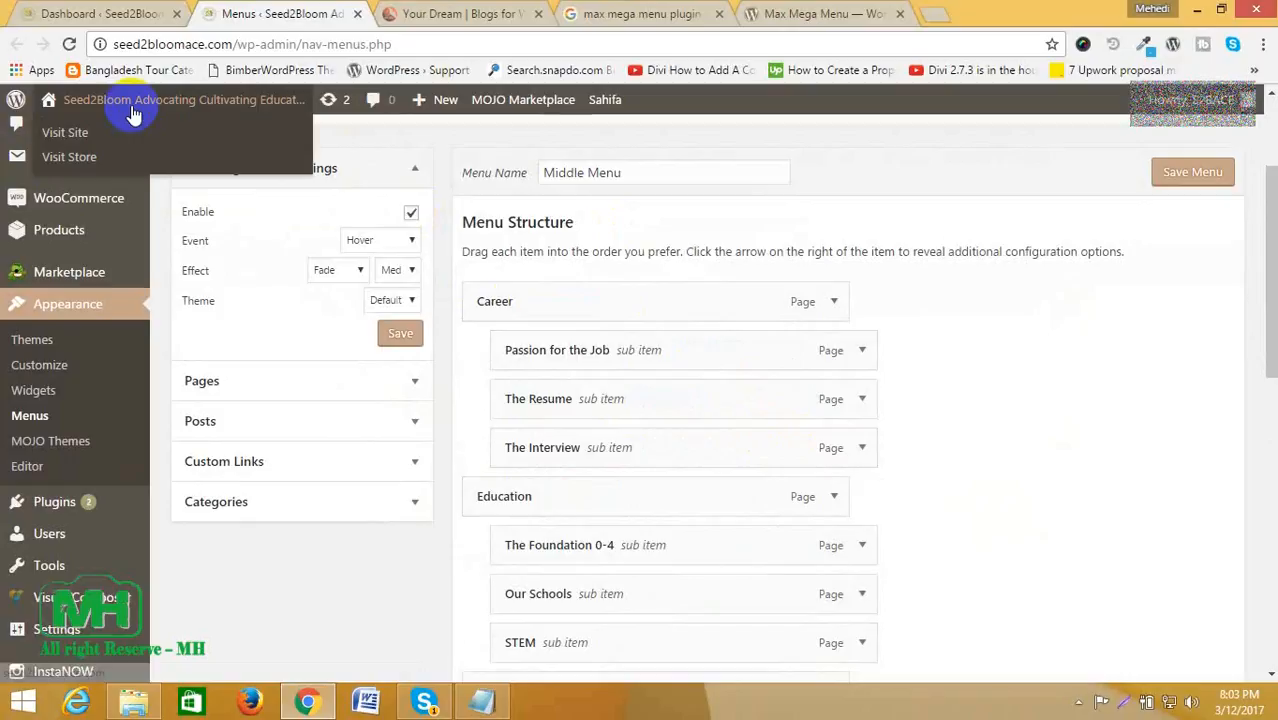
right_click(84, 145)
left_click(112, 148)
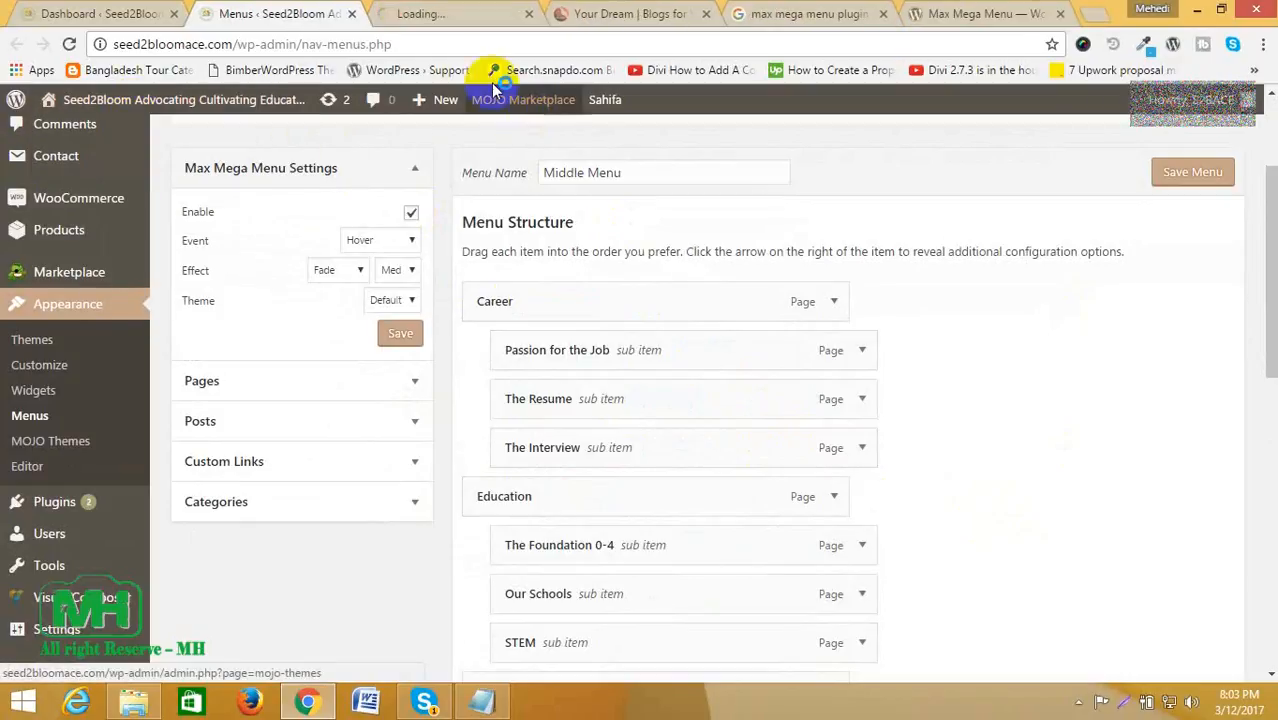
left_click(418, 13)
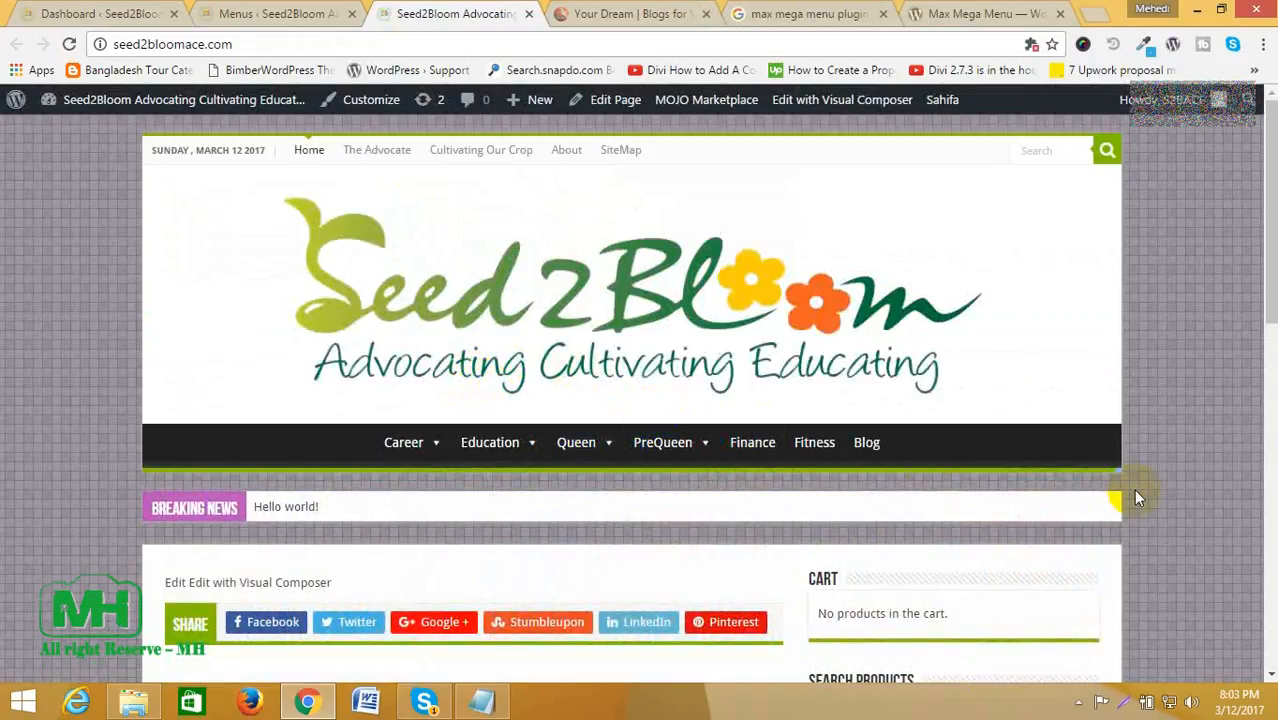
scroll(428, 440, "down", 1)
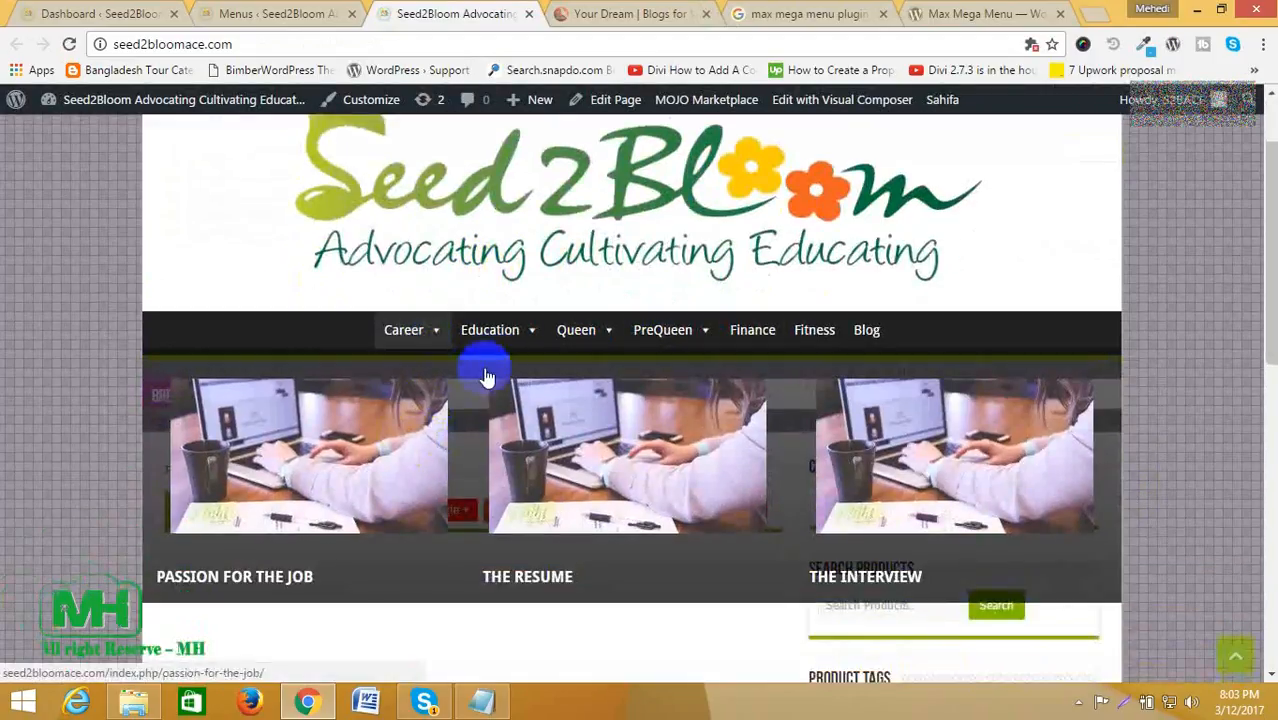
mouse_move(503, 341)
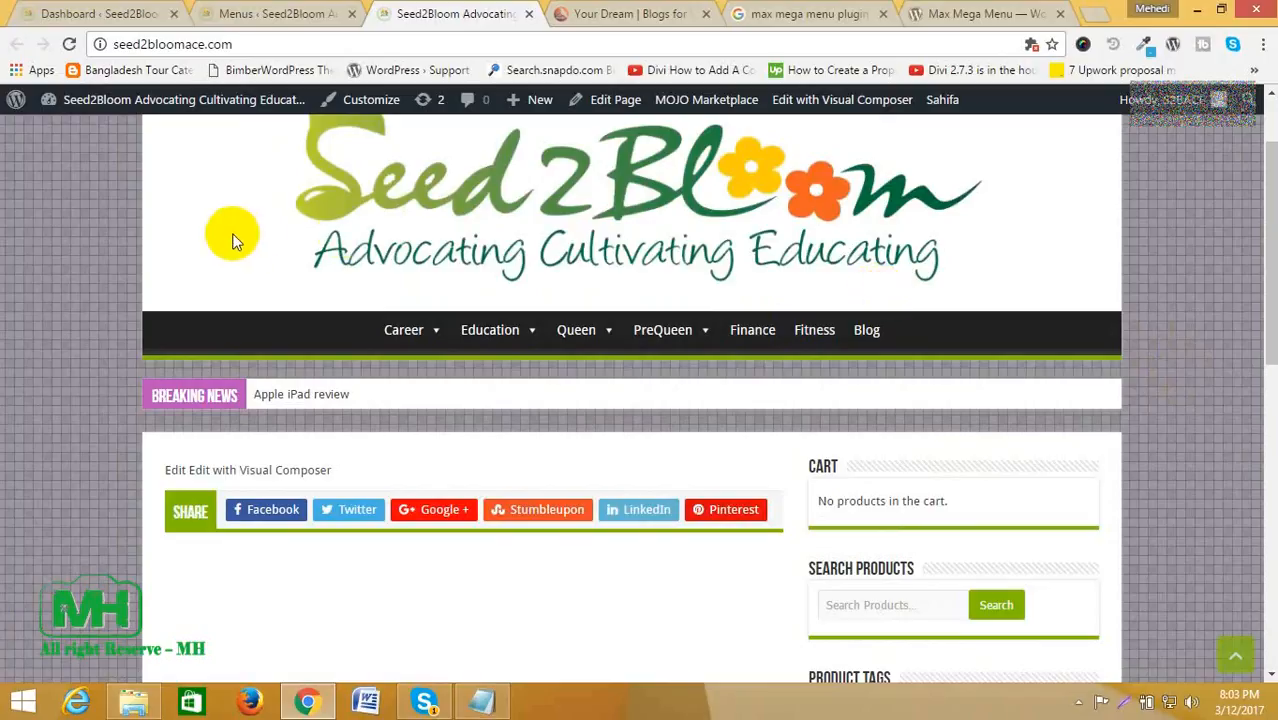
Step: Return to the menu editor and review the Max Mega Menu event, effect and theme options and the Middle Menu's structure
left_click(300, 18)
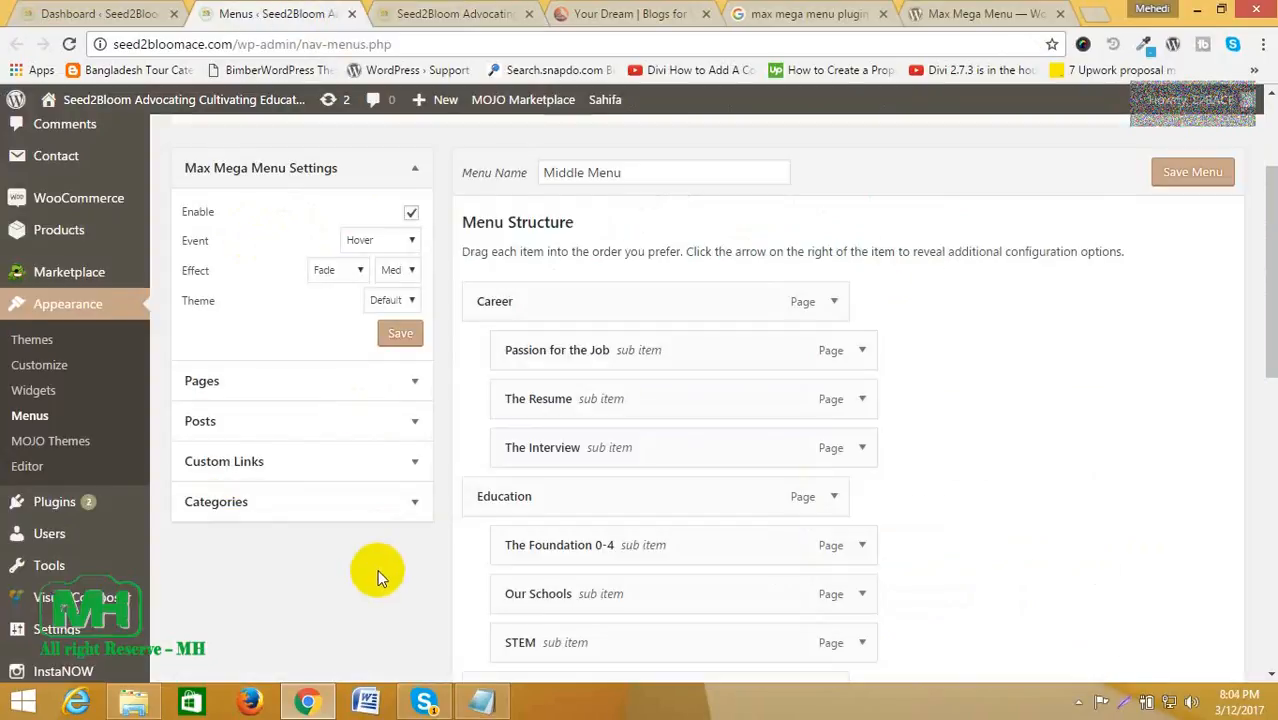
scroll(377, 569, "up", 1)
mouse_move(795, 380)
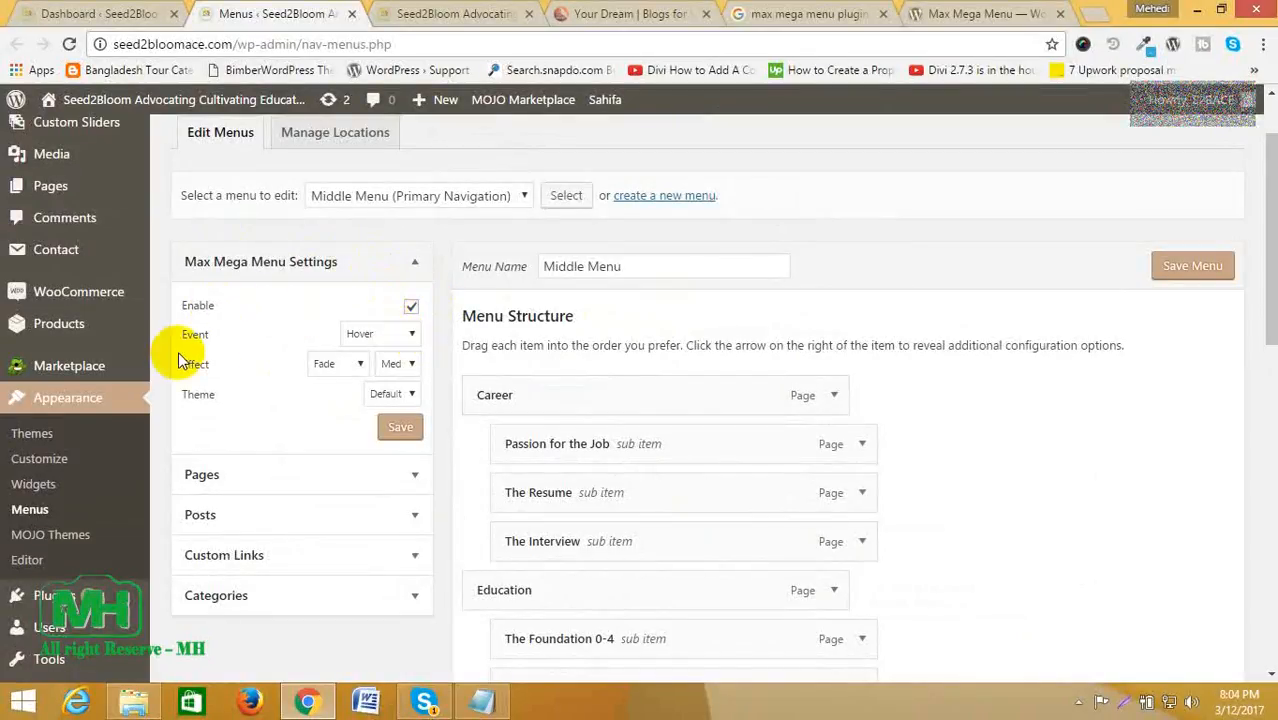
left_click(412, 336)
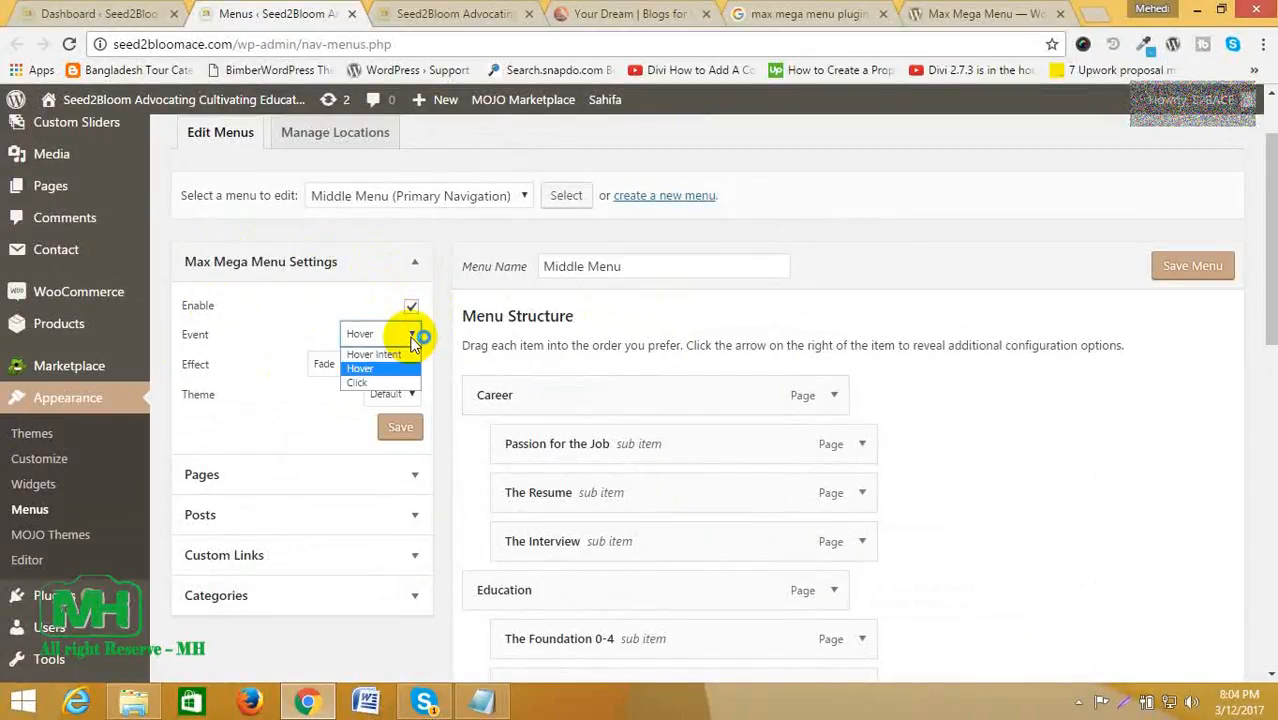
left_click(413, 338)
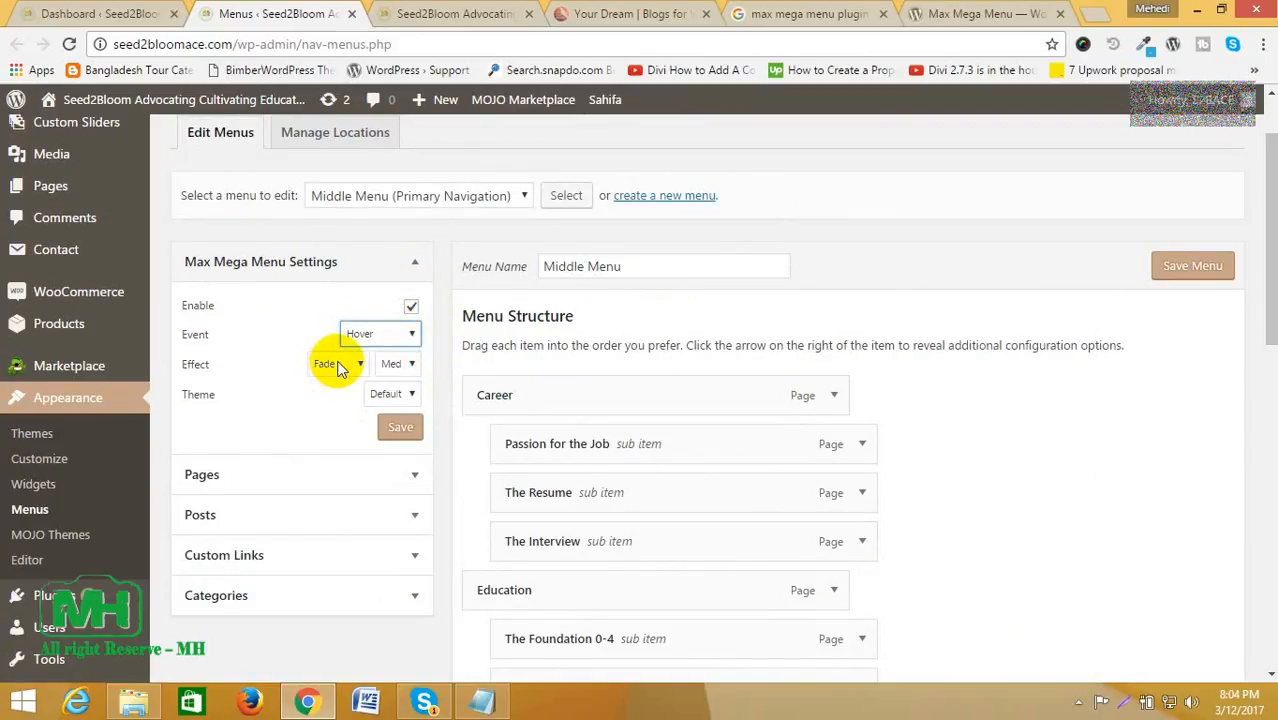
left_click(404, 365)
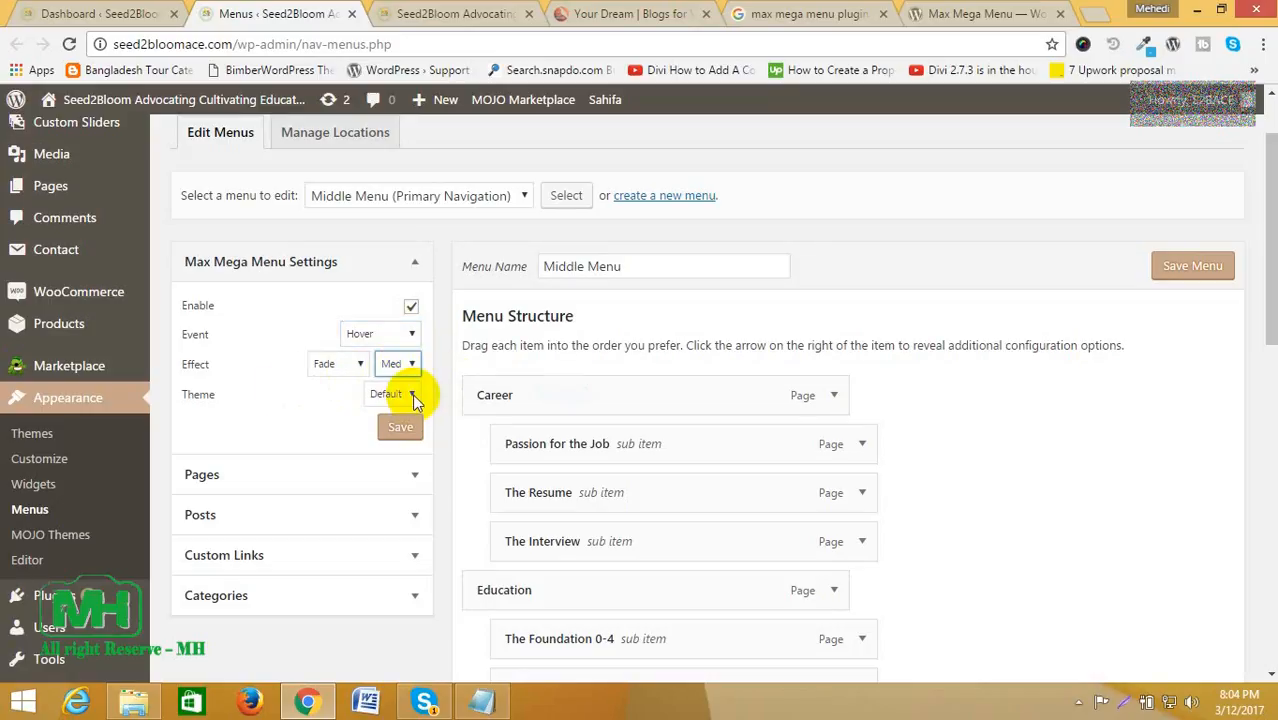
left_click(412, 394)
left_click(392, 412)
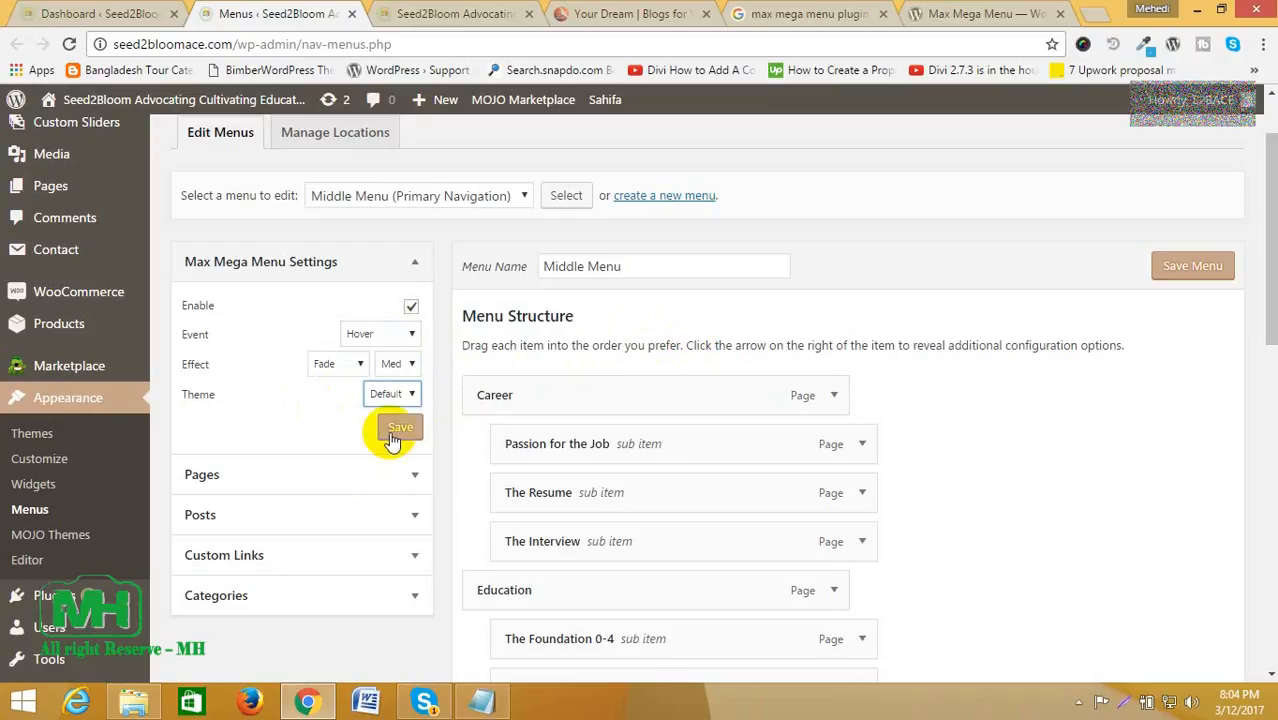
scroll(960, 398, "down", 3)
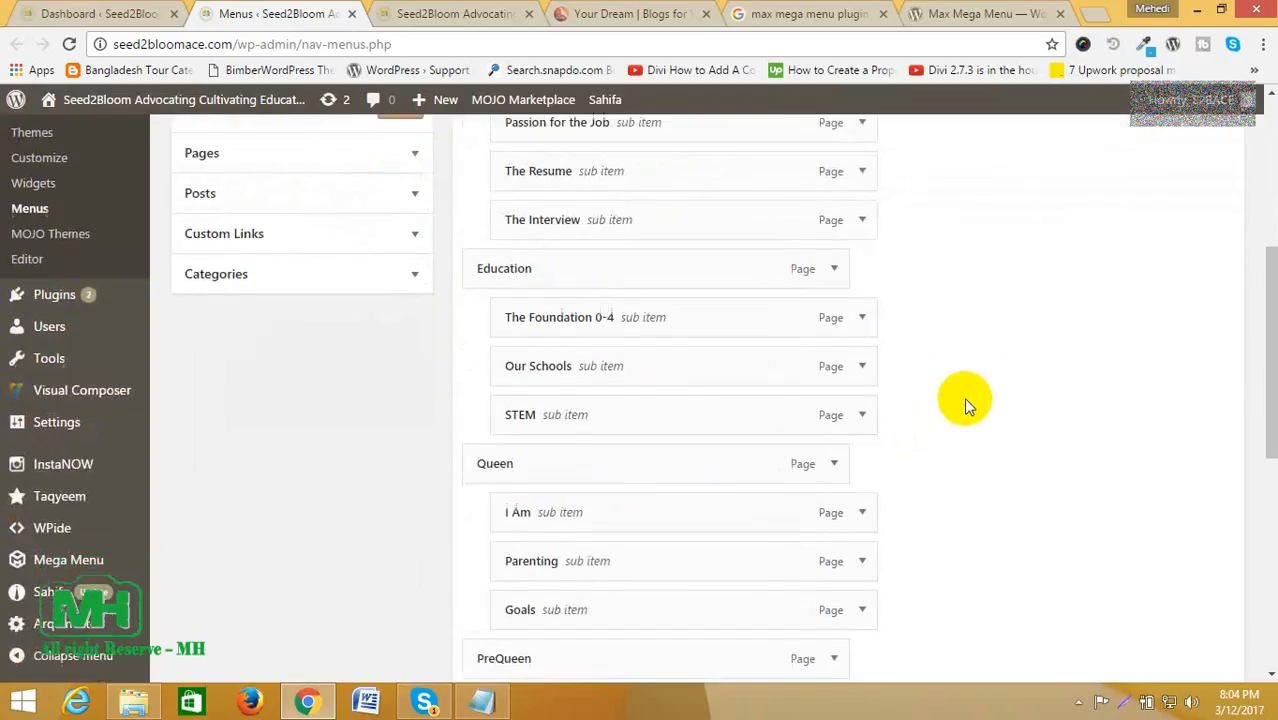
scroll(965, 400, "down", 5)
scroll(965, 400, "up", 9)
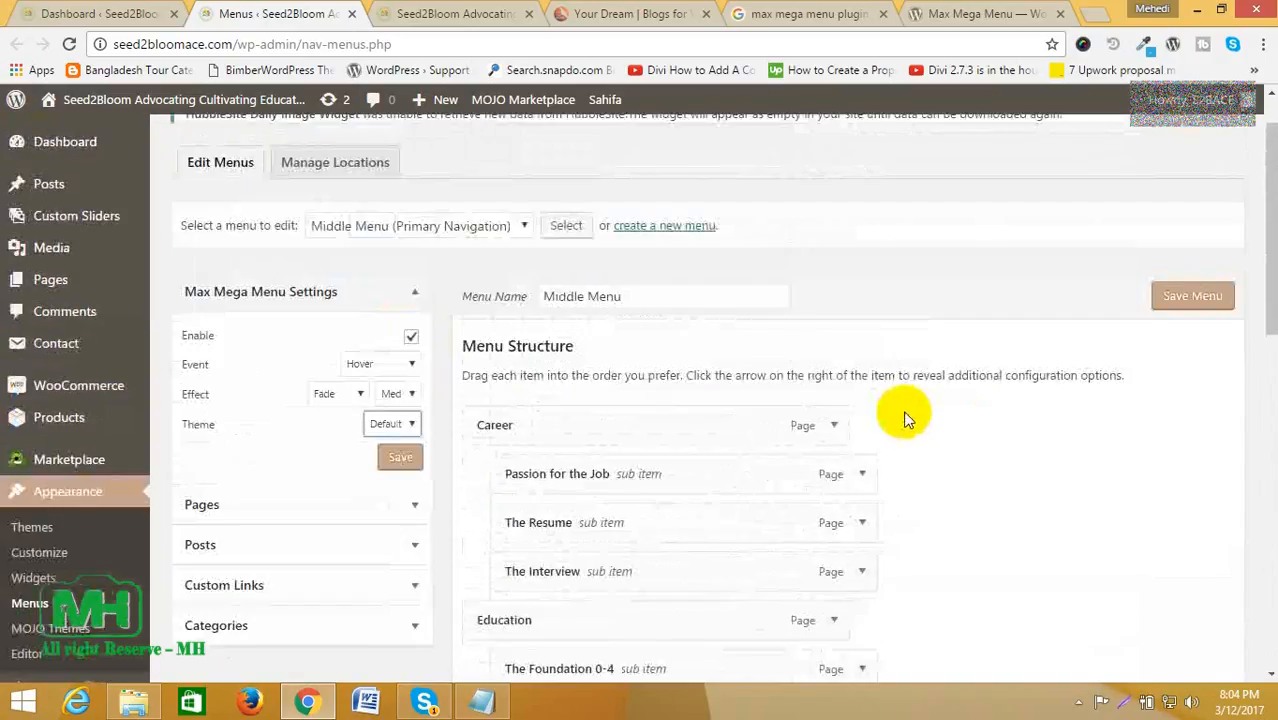
Step: From the live site, open the Home page for editing in a new tab
left_click(455, 13)
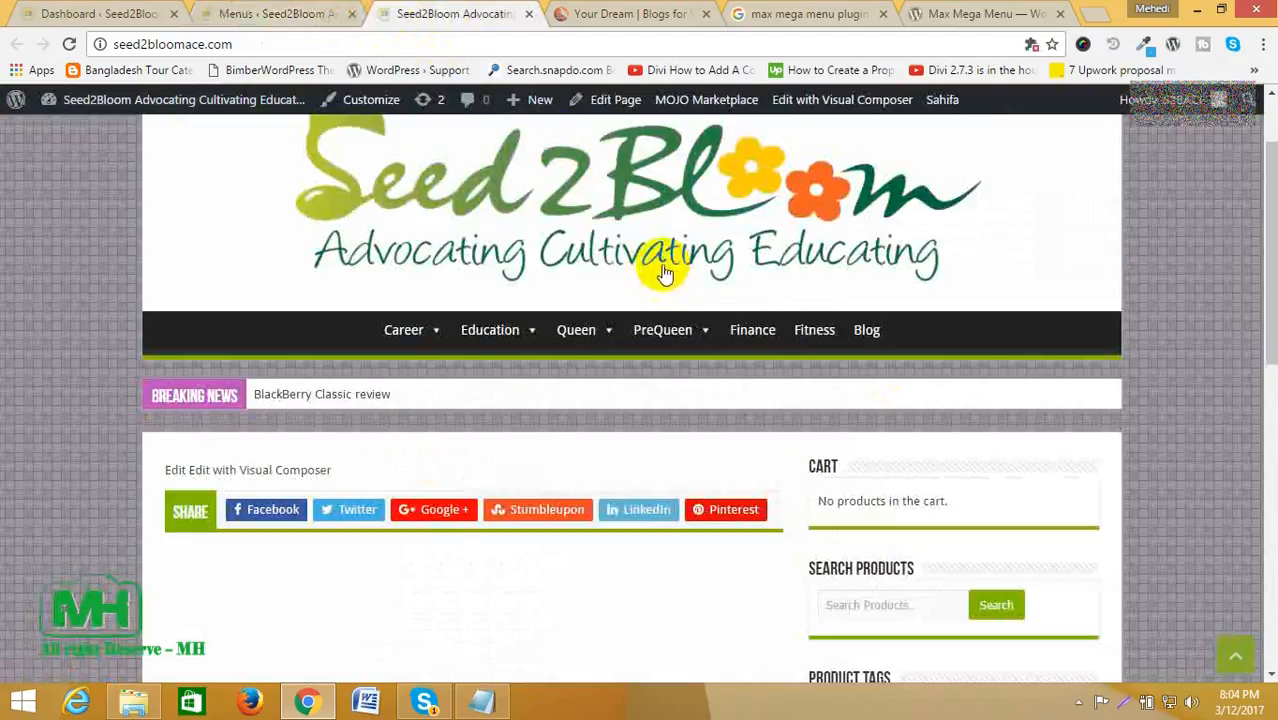
right_click(600, 103)
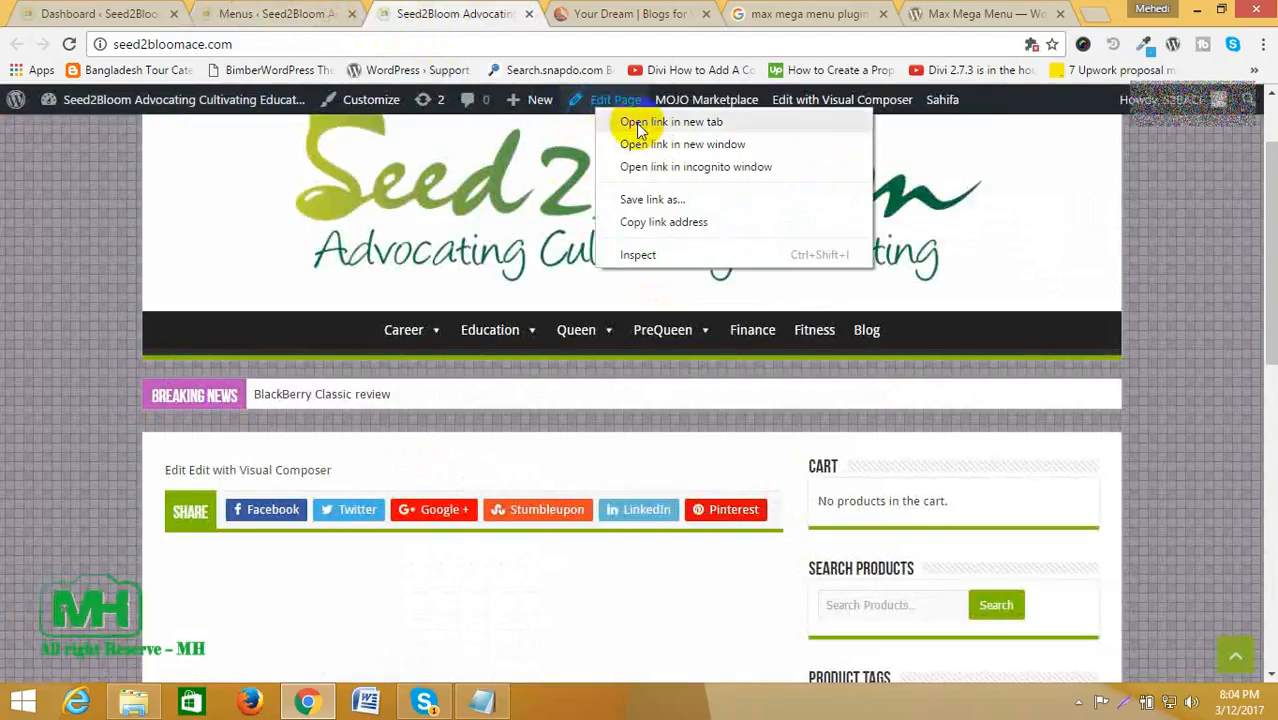
left_click(636, 123)
left_click(533, 14)
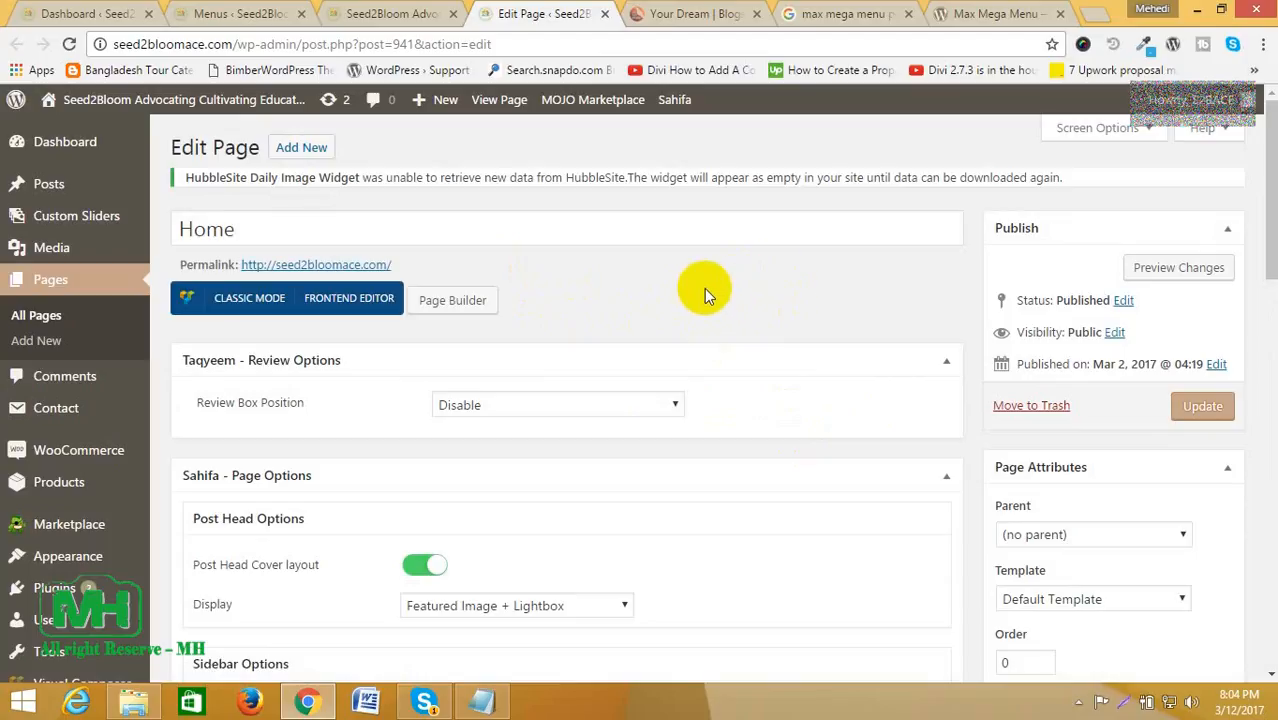
Step: Open three blank new-page editors in separate tabs and close the Home page editor
right_click(310, 148)
left_click(345, 153)
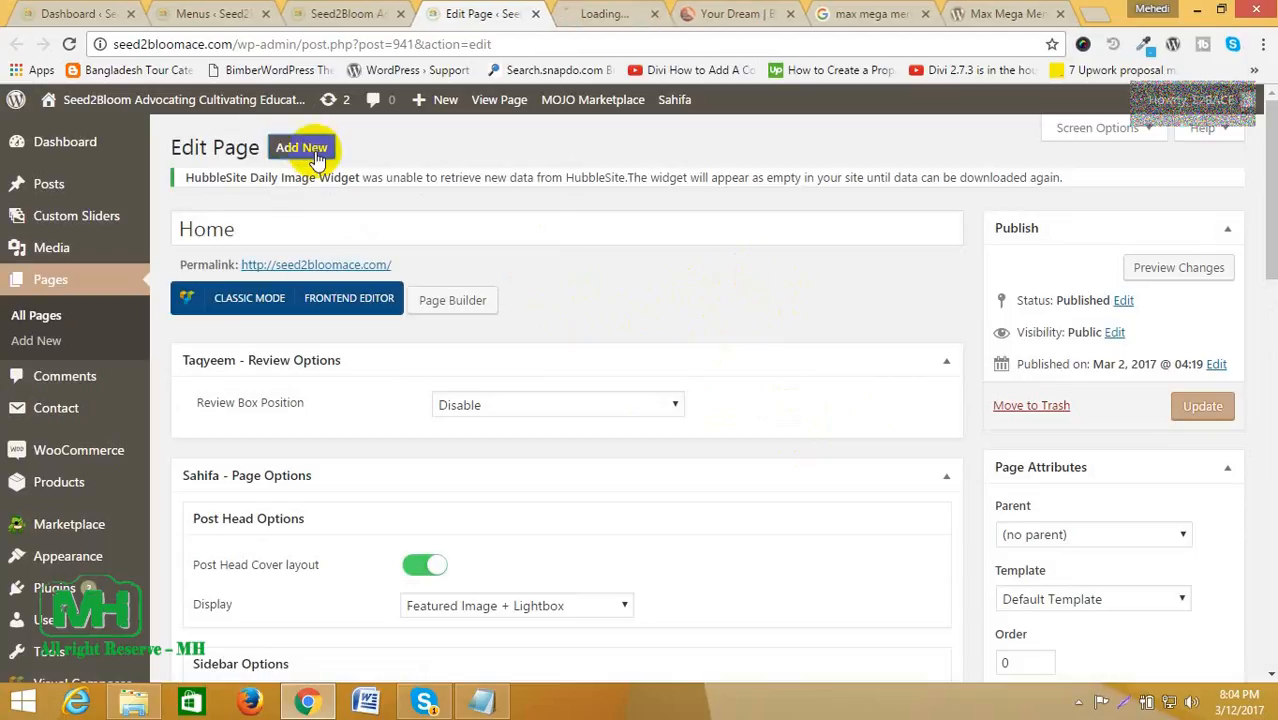
right_click(315, 155)
left_click(345, 166)
right_click(315, 152)
left_click(345, 164)
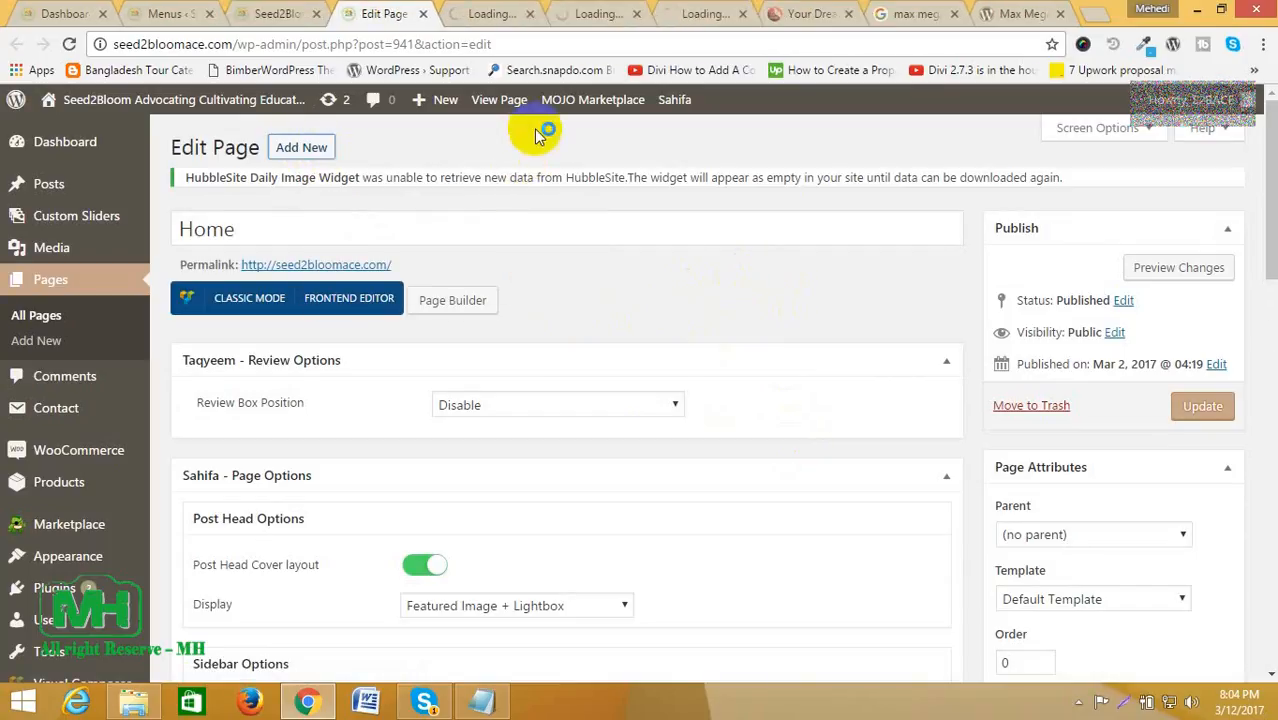
left_click(424, 15)
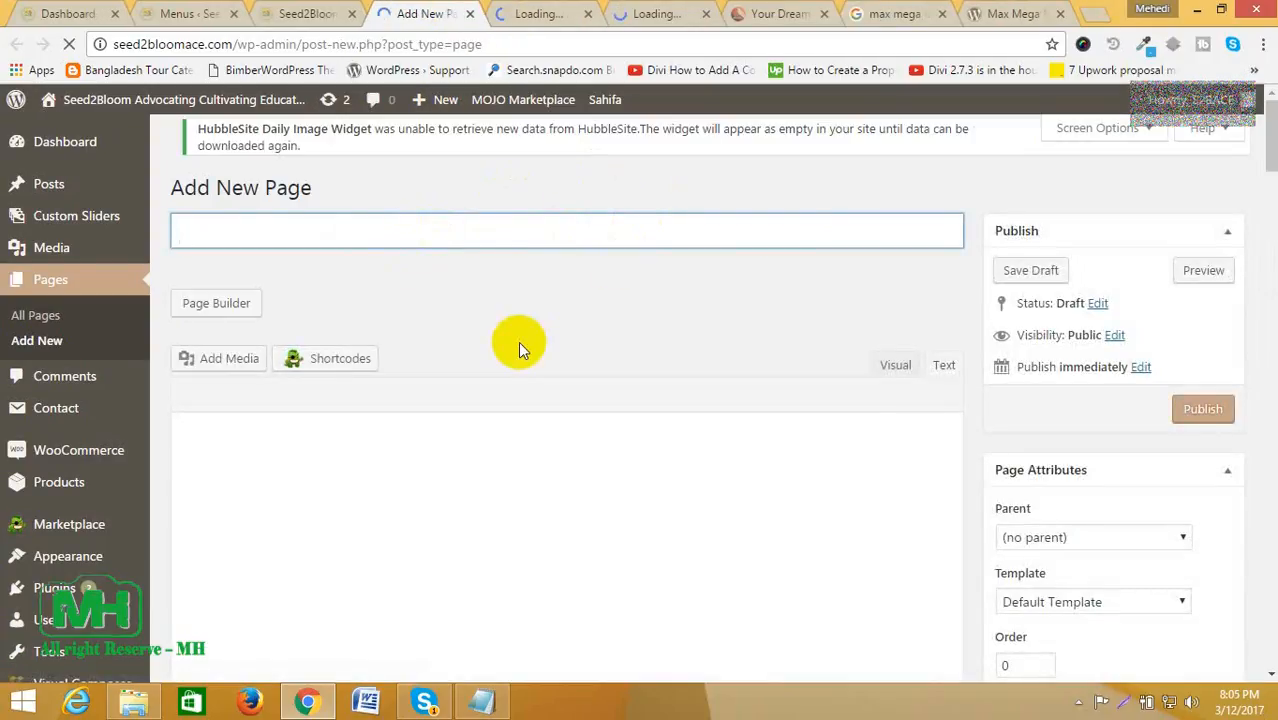
Step: Title the first new page "mega menu 1" and publish it
type("mega ")
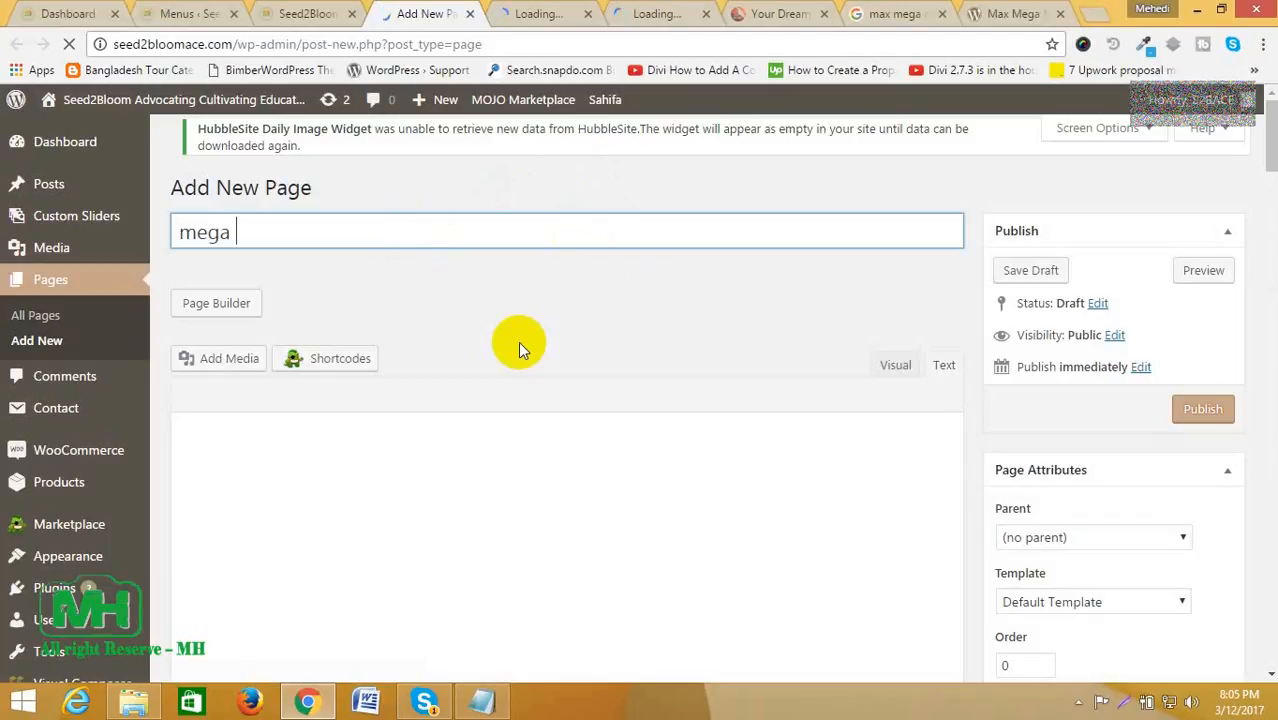
type("menu 1")
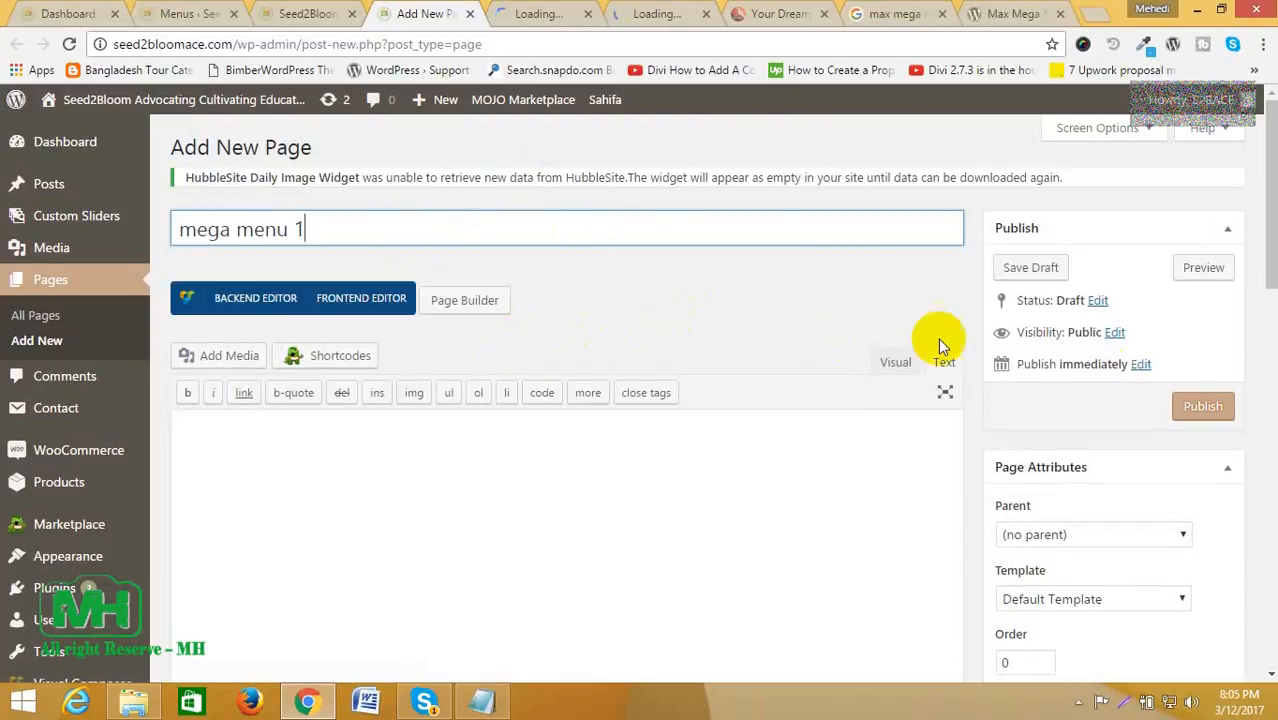
left_click(1185, 414)
Step: Title the other two new pages "mega menu 2" and "mega menu 3" and publish both
left_click(540, 13)
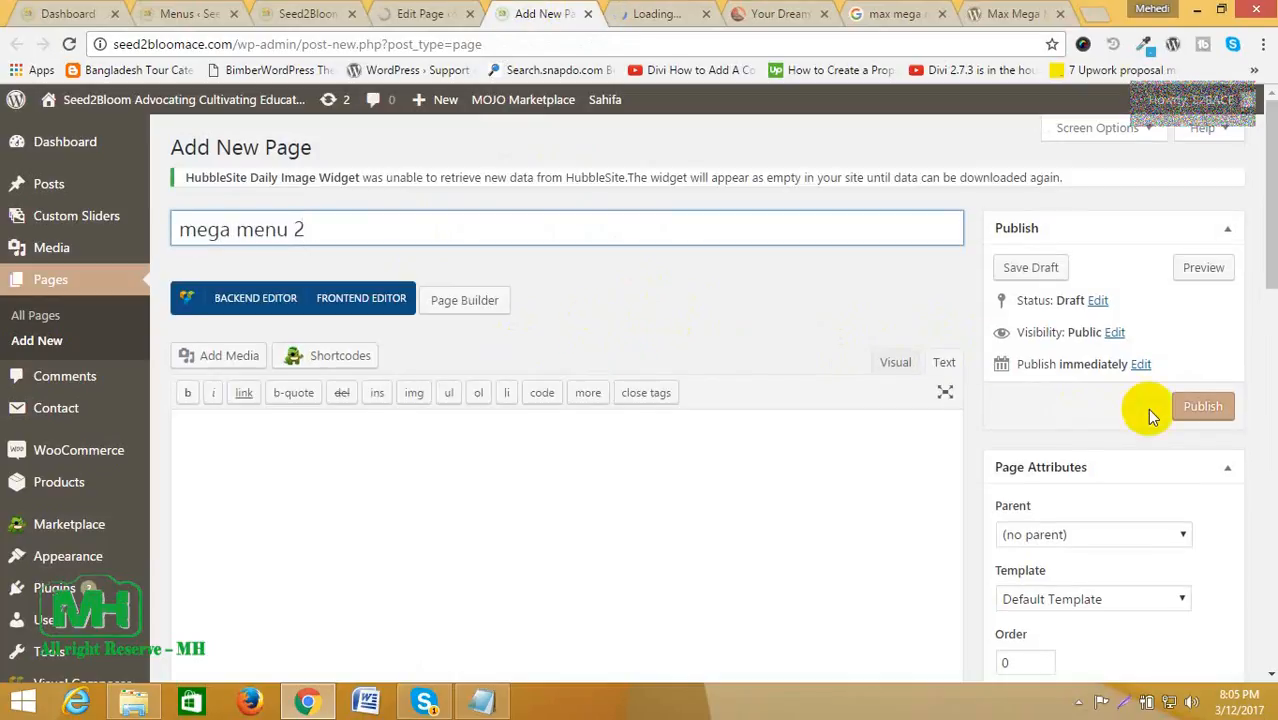
left_click(1201, 408)
left_click(645, 18)
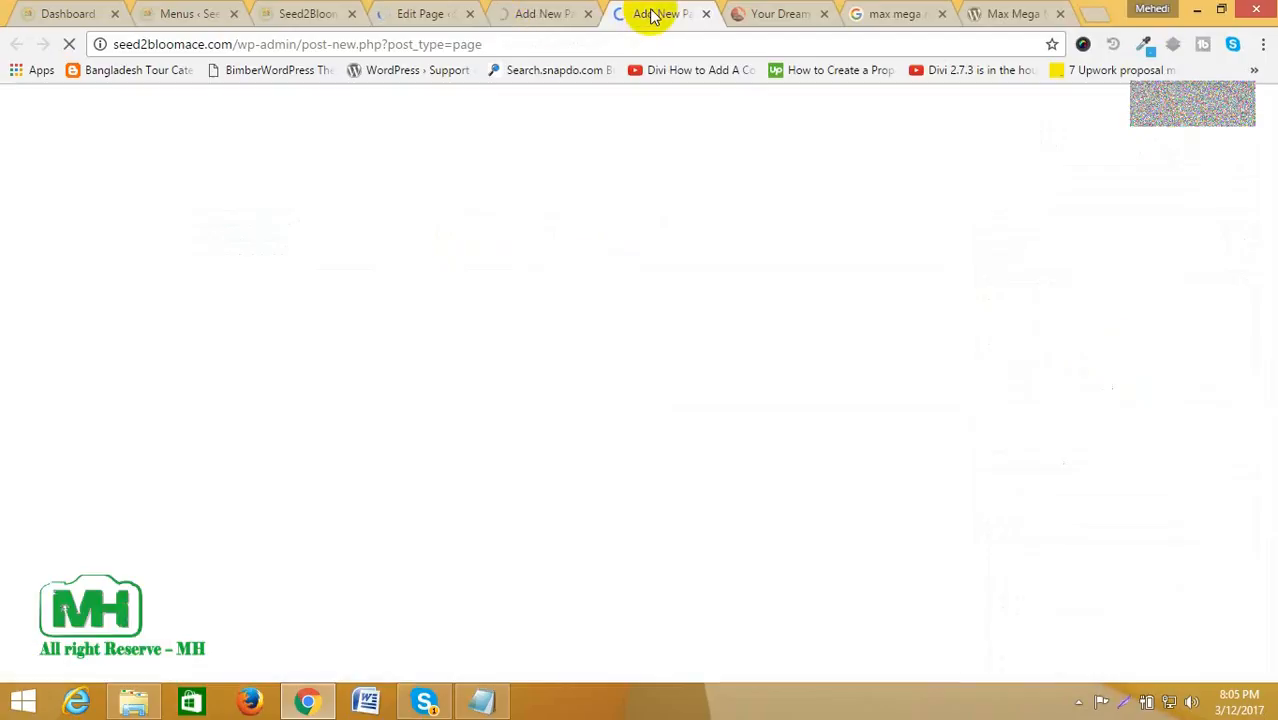
left_click(504, 234)
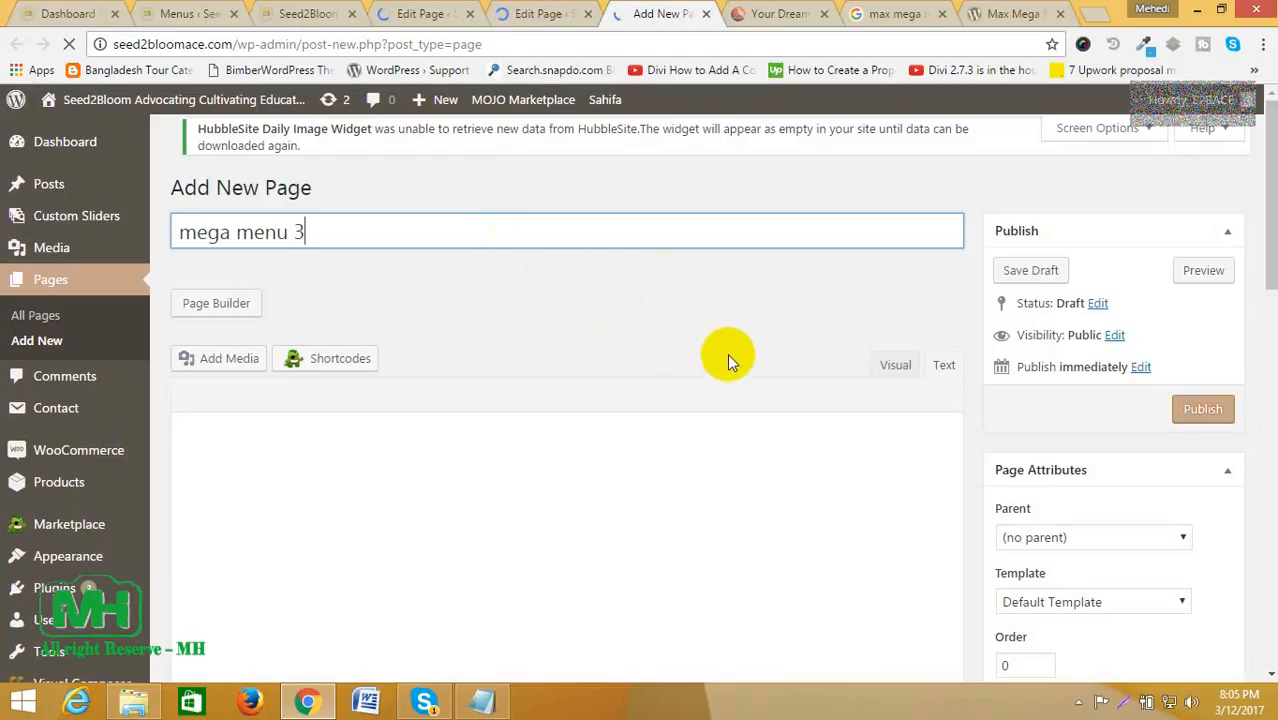
left_click(1210, 407)
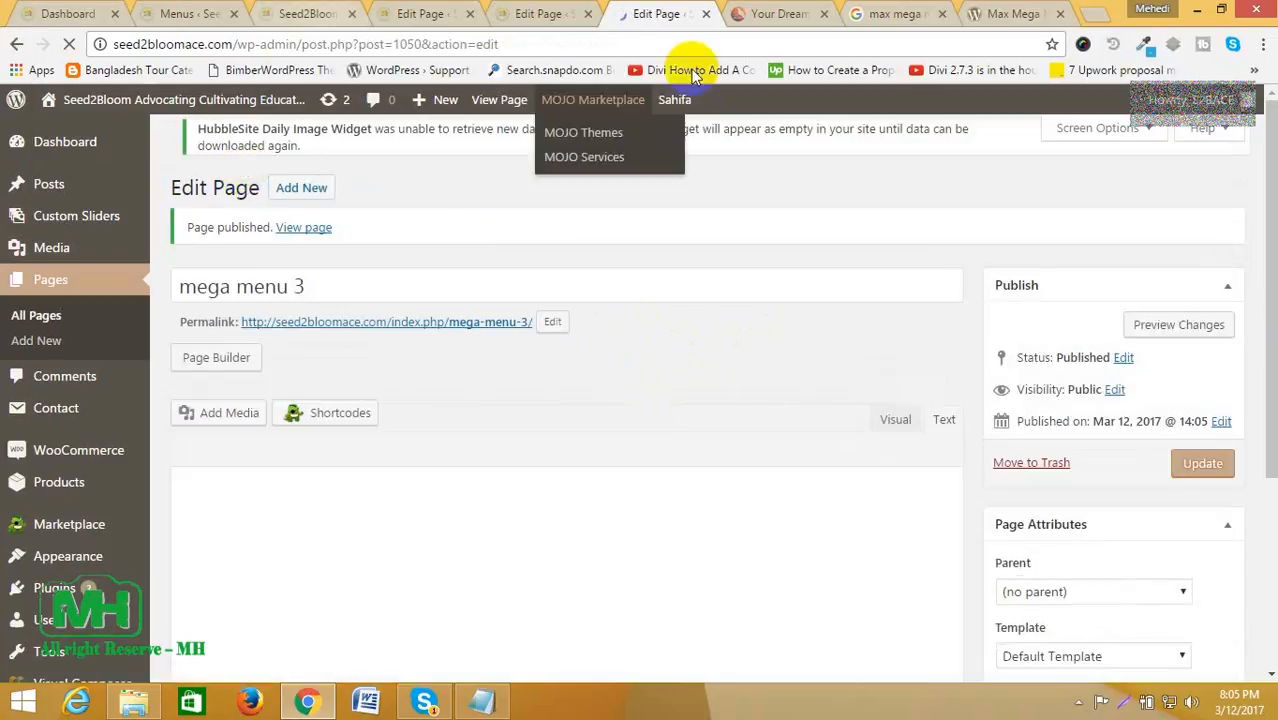
Step: Return to the Menus page and reload it to refresh the list of pages available for the menu
left_click(425, 13)
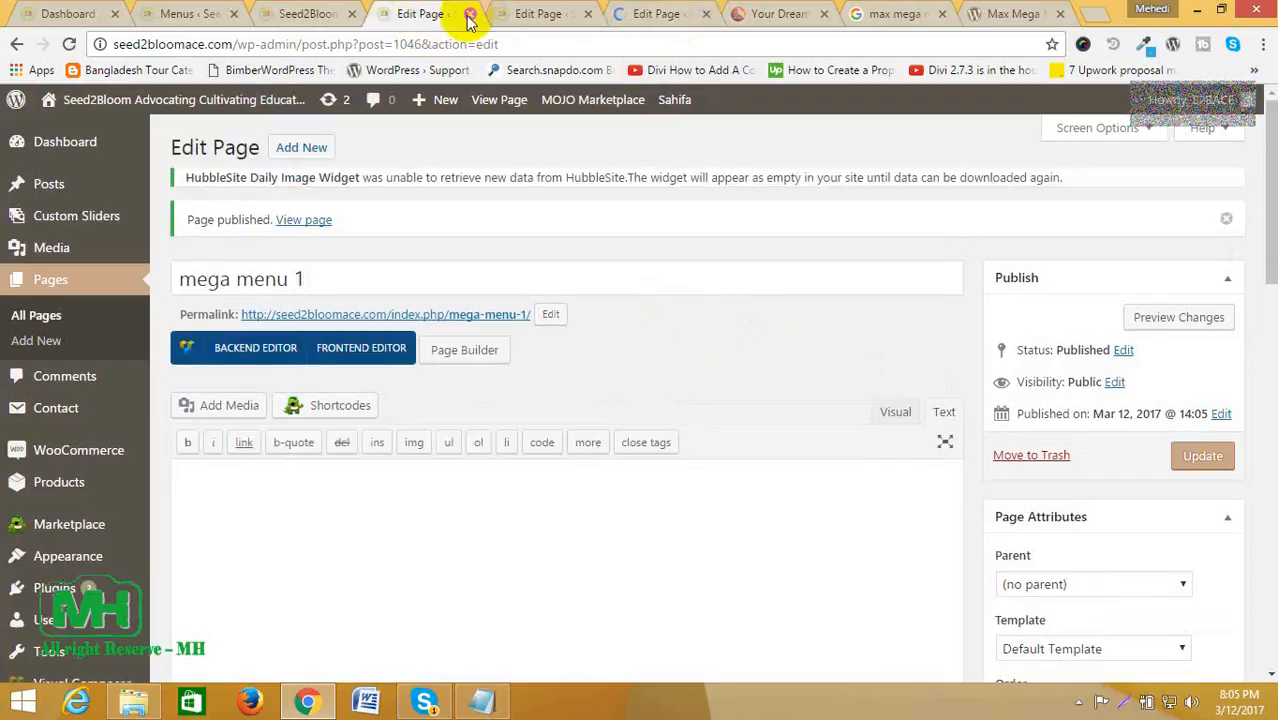
left_click(307, 16)
left_click(180, 13)
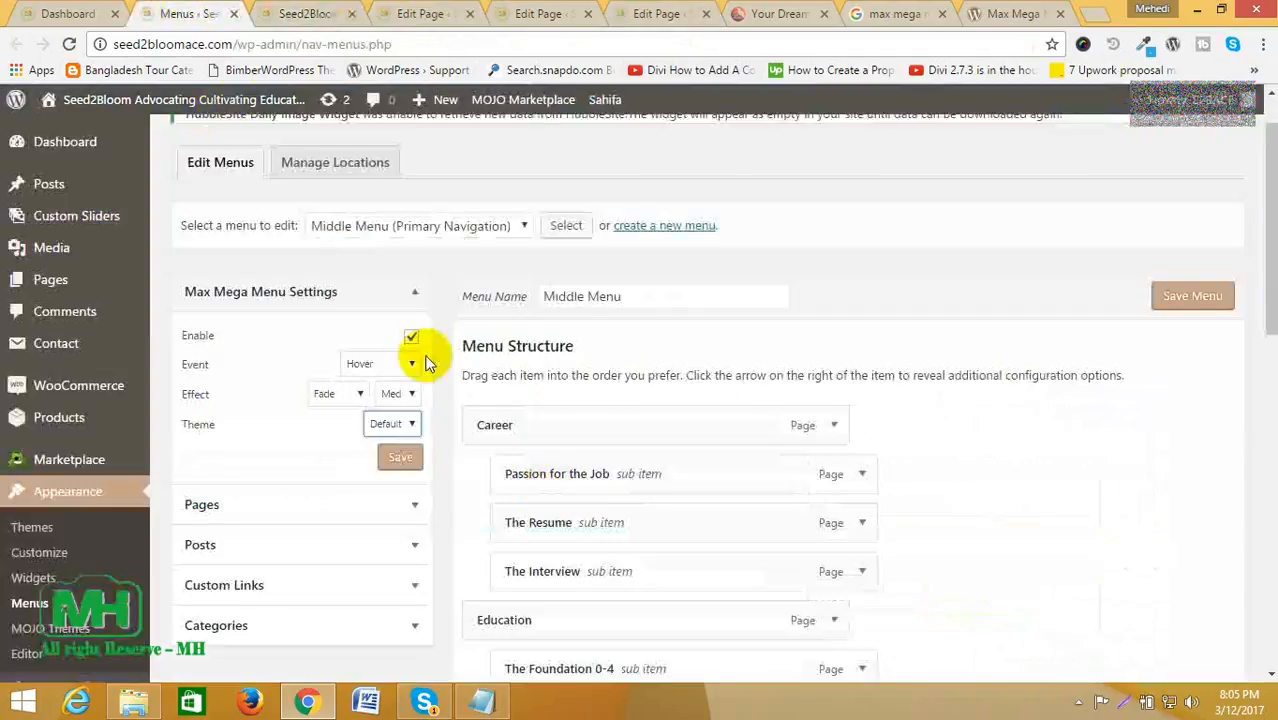
scroll(1027, 523, "down", 2)
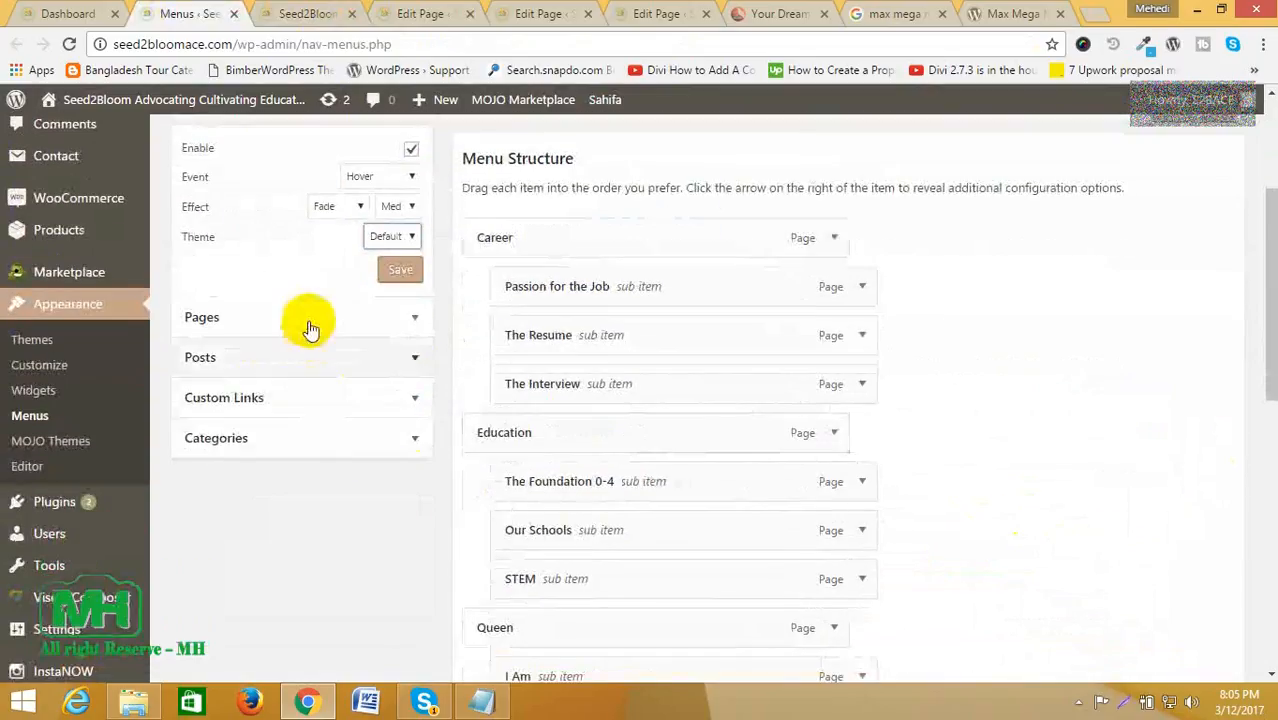
left_click(306, 318)
scroll(303, 336, "up", 2)
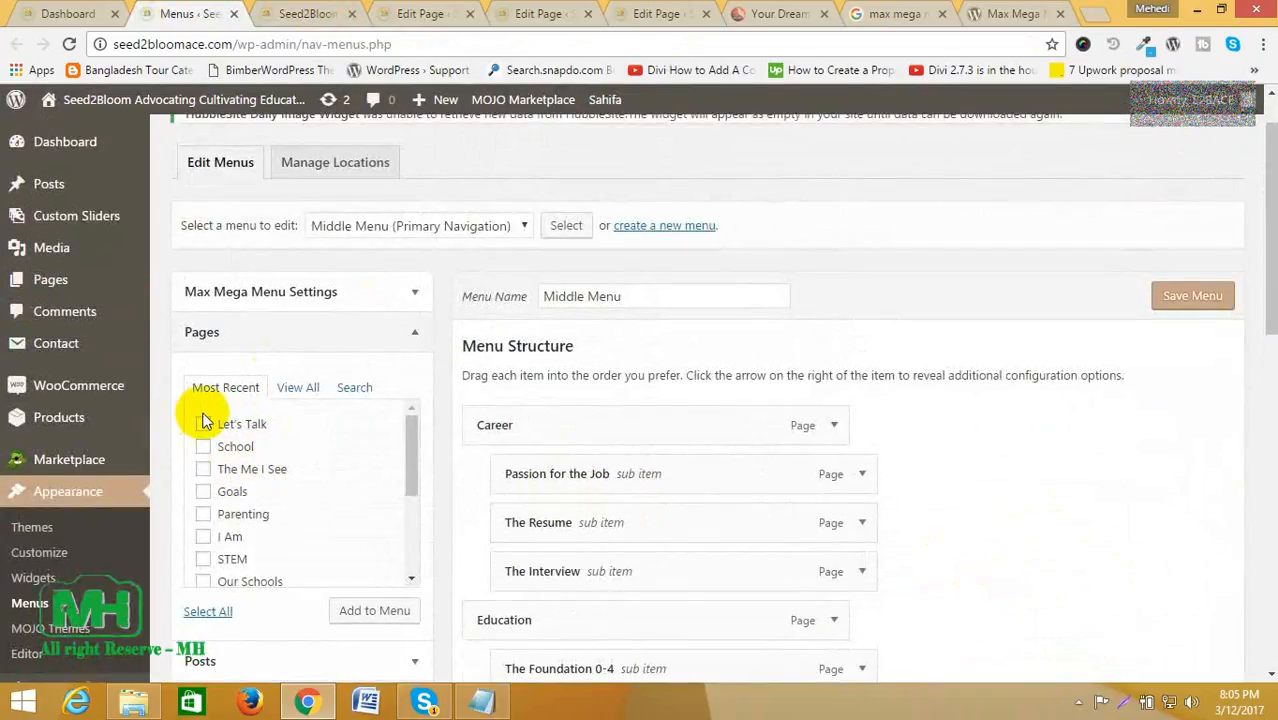
right_click(973, 476)
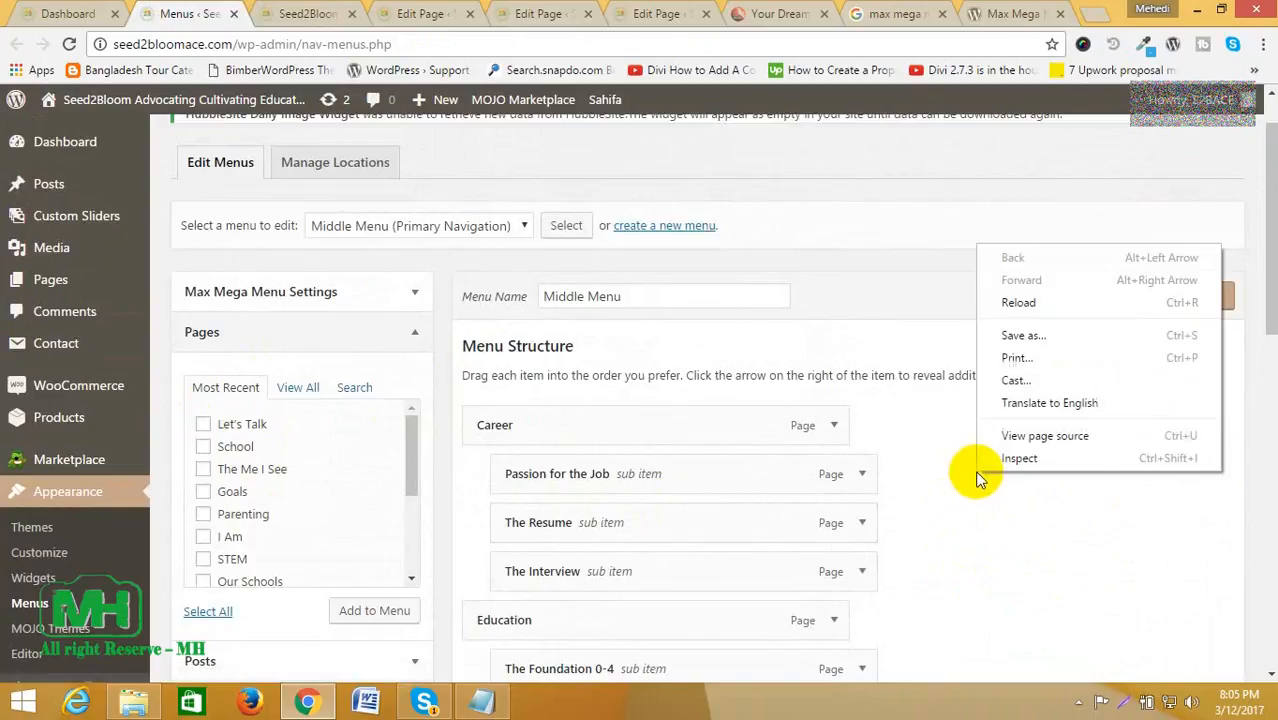
left_click(1030, 305)
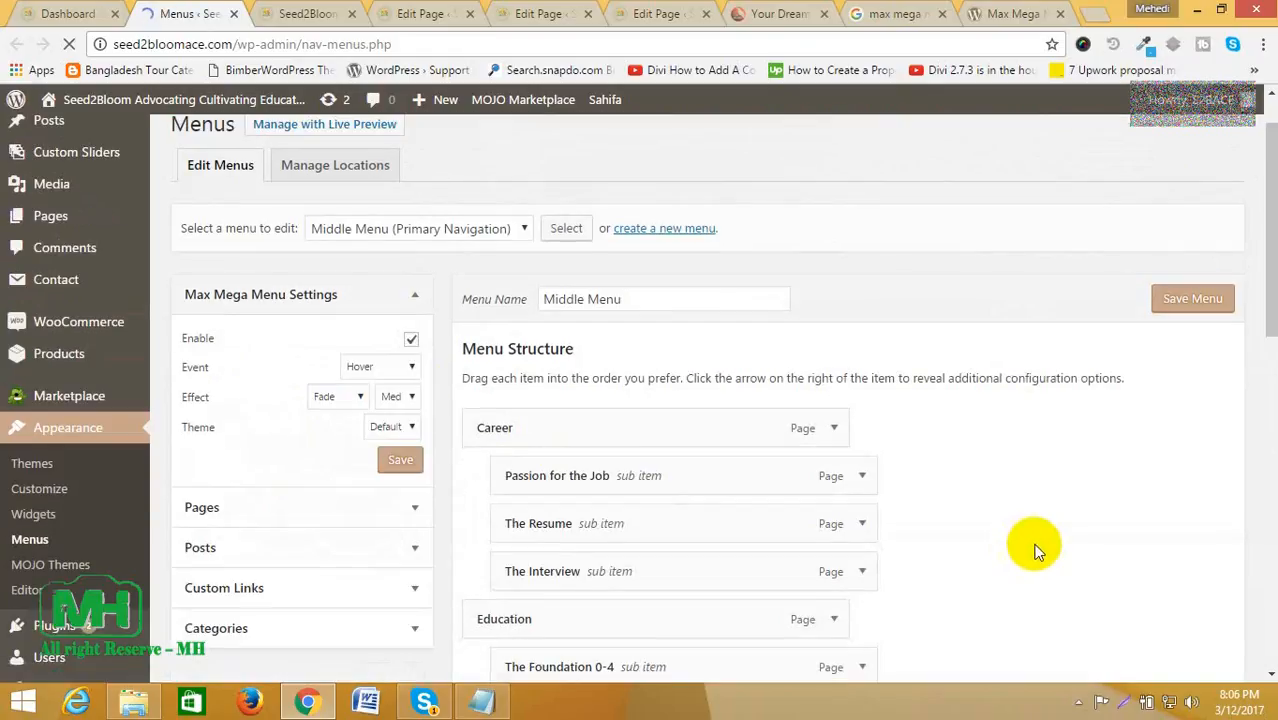
Step: Add the pages mega menu 1, mega menu 2 and mega menu 3 to the Middle Menu
scroll(1069, 513, "down", 2)
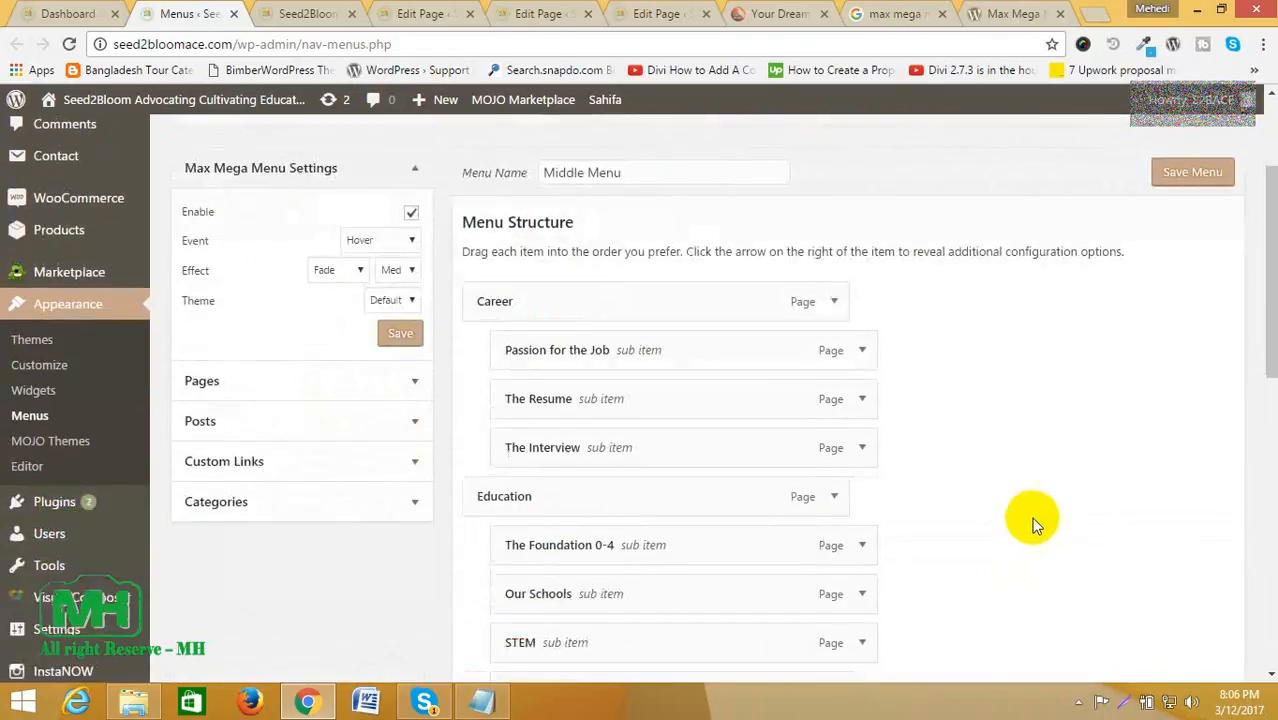
left_click(326, 320)
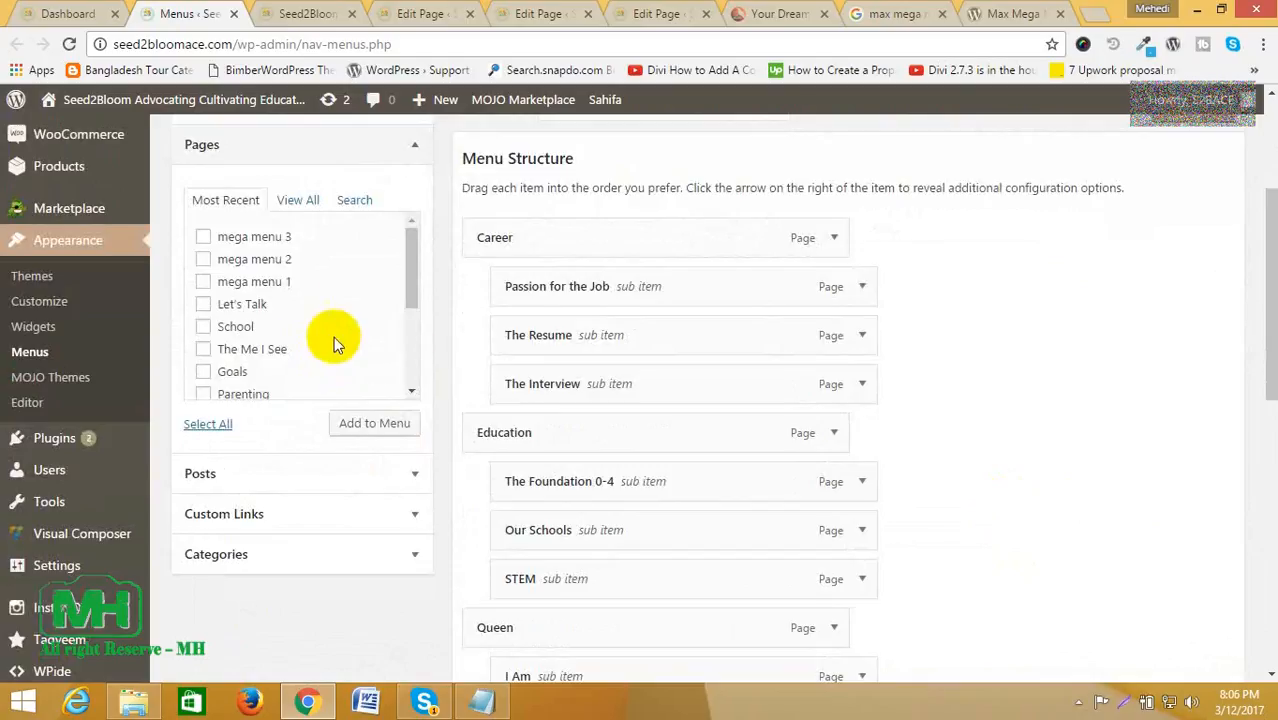
left_click(203, 281)
left_click(203, 259)
left_click(203, 236)
left_click(400, 428)
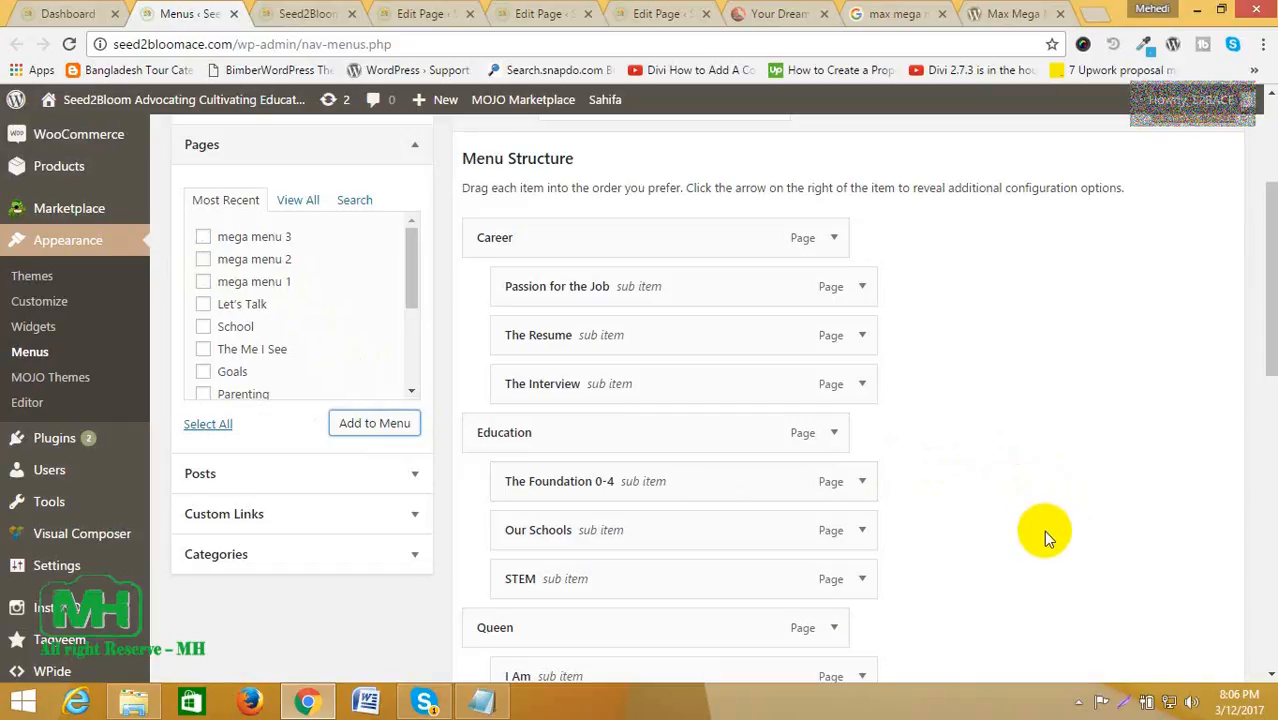
Step: Nest mega menu 1, mega menu 2 and mega menu 3, in that order, as sub items of Finance and save the menu
scroll(1043, 530, "down", 8)
scroll(1043, 530, "down", 1)
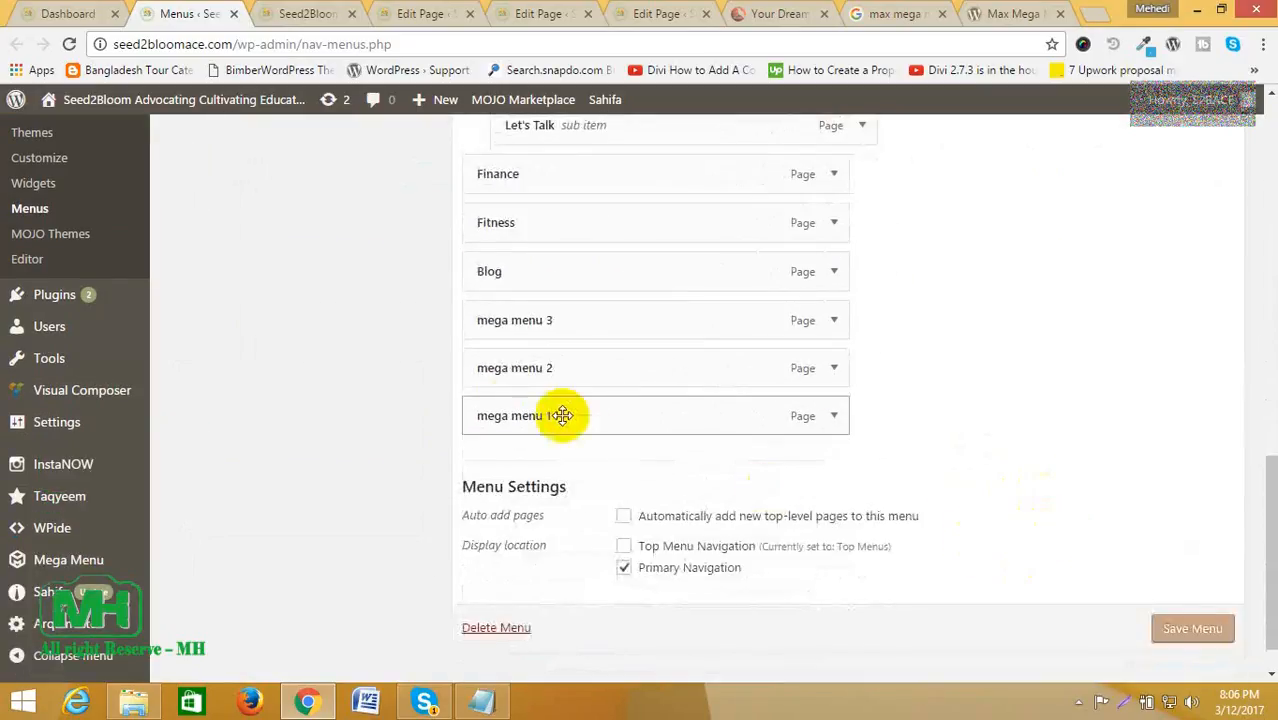
scroll(638, 382, "up", 1)
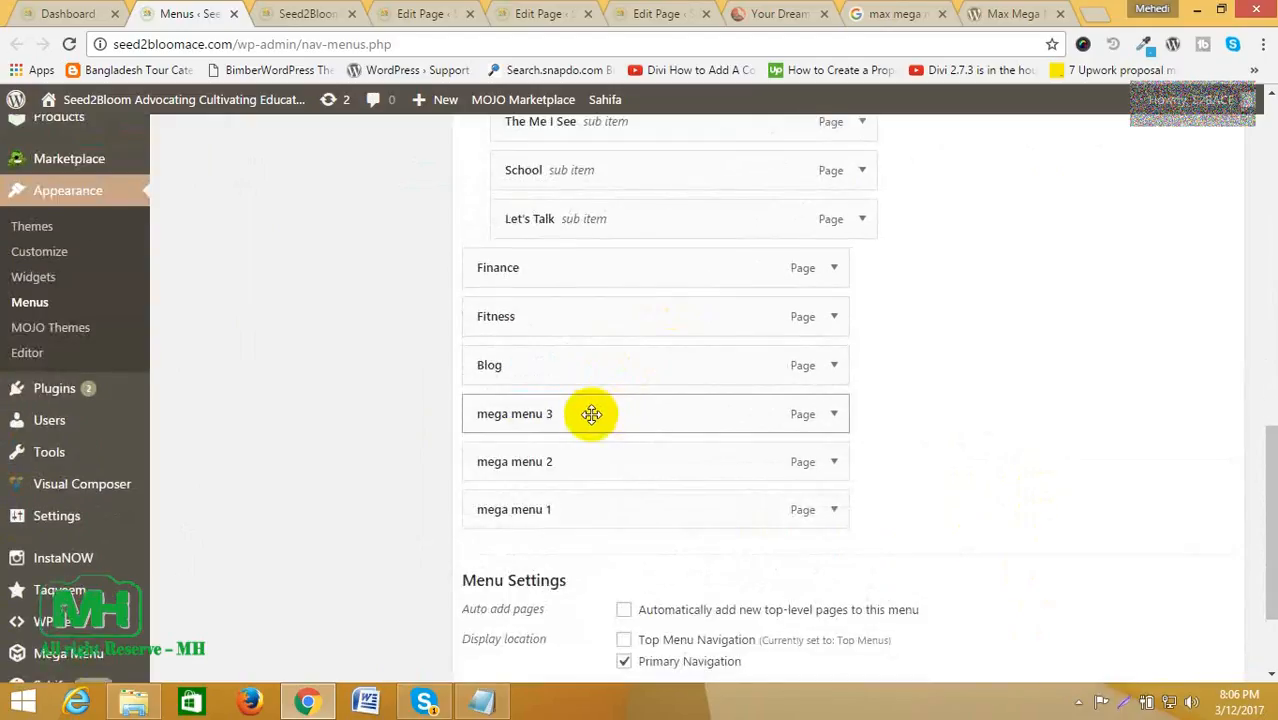
left_click_drag(578, 505, 597, 314)
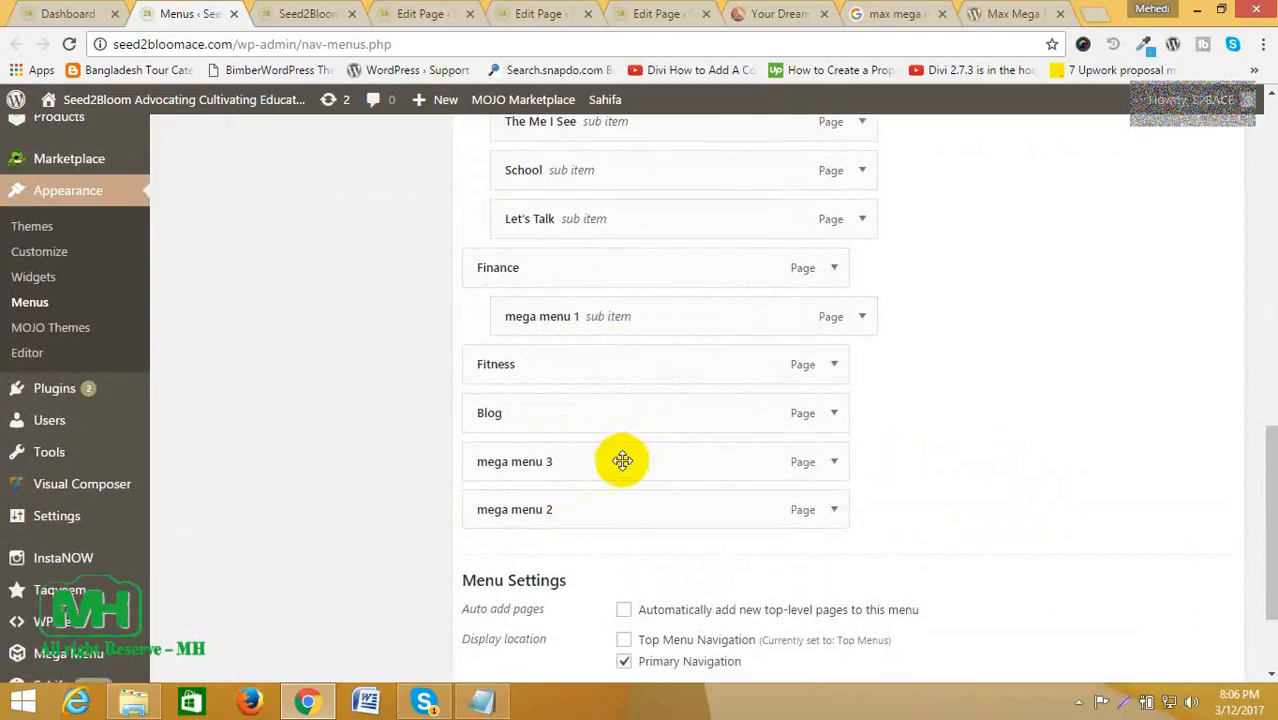
left_click_drag(605, 506, 633, 366)
left_click_drag(629, 505, 653, 416)
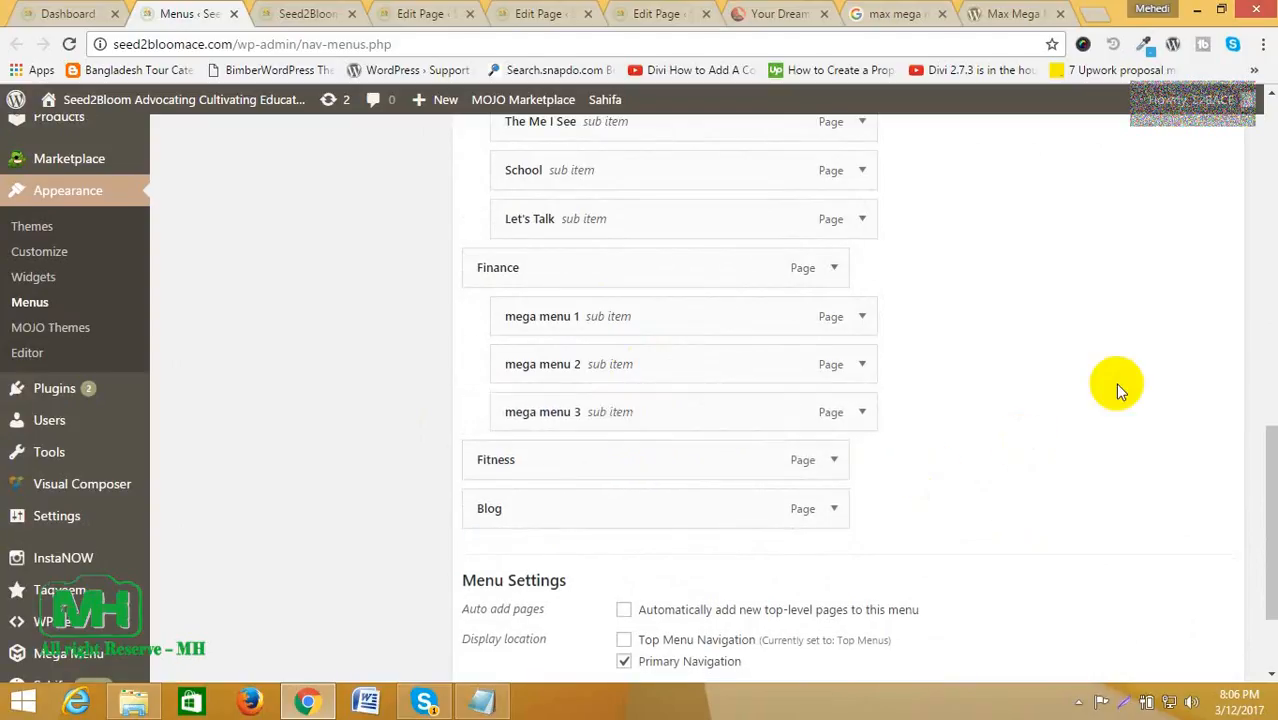
scroll(1066, 444, "up", 9)
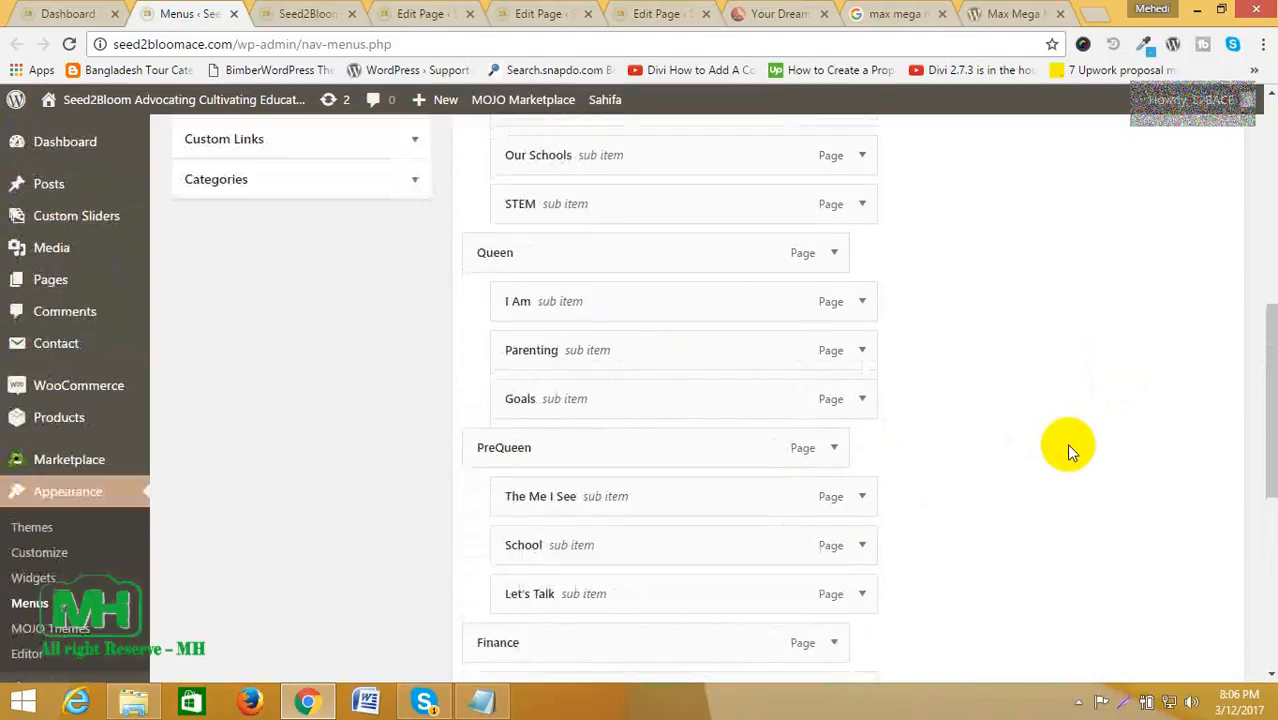
left_click(1183, 202)
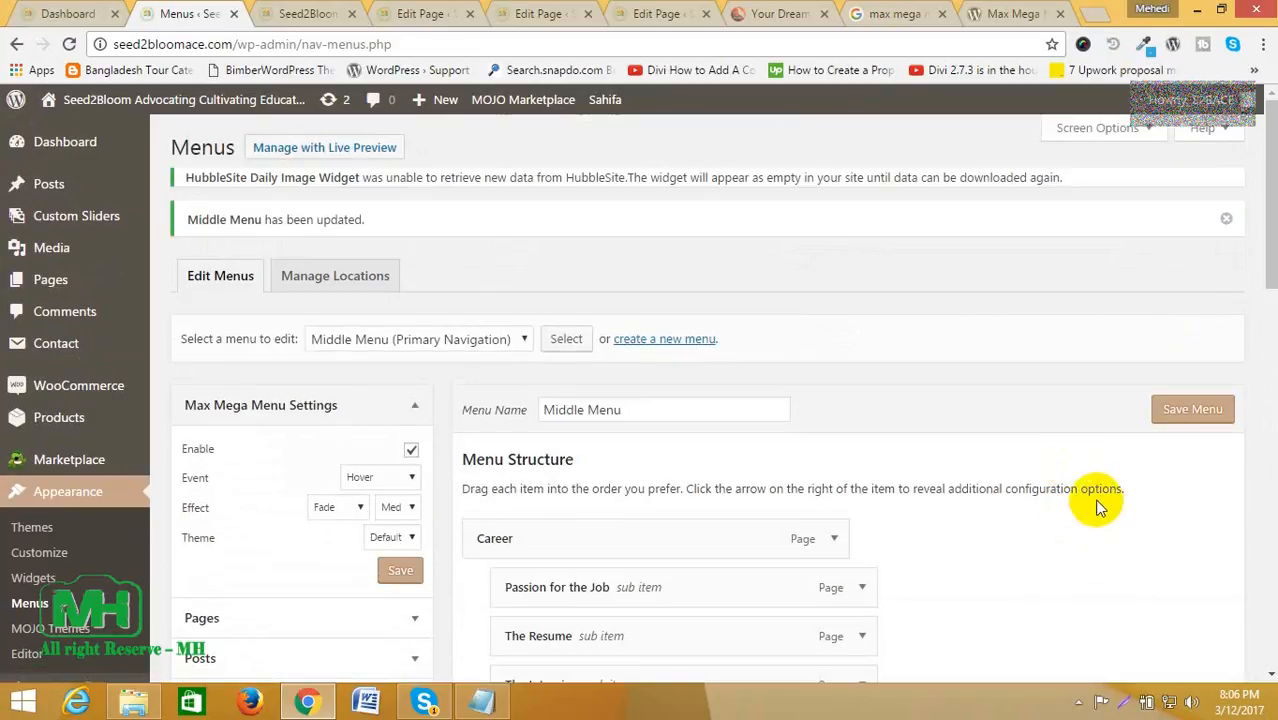
scroll(1082, 494, "down", 9)
scroll(1088, 497, "down", 1)
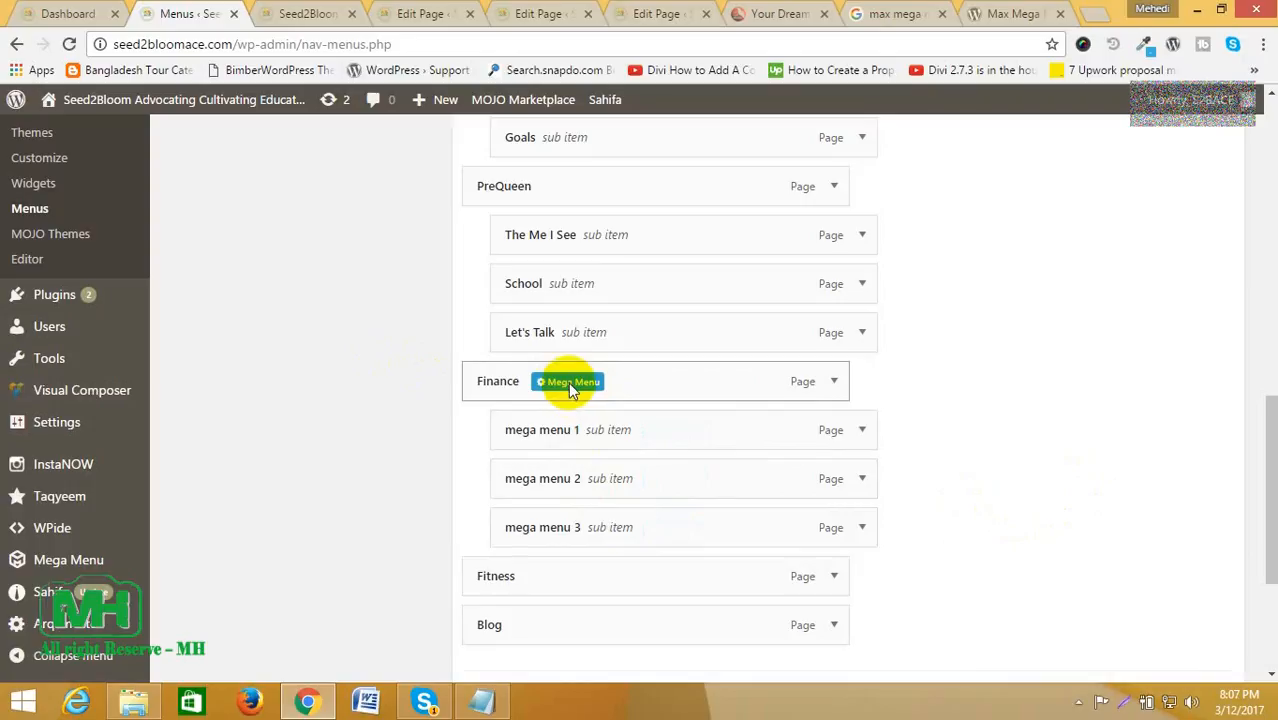
left_click(568, 380)
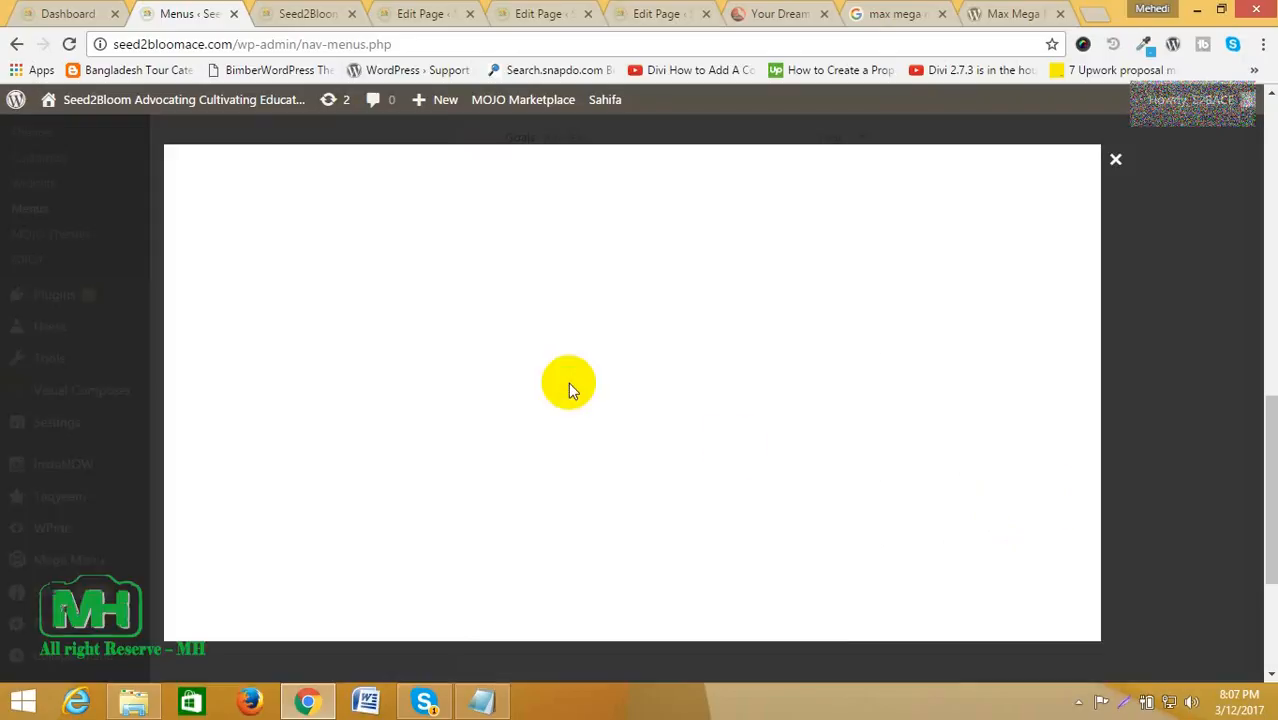
left_click(1115, 159)
scroll(410, 385, "up", 5)
scroll(300, 300, "up", 4)
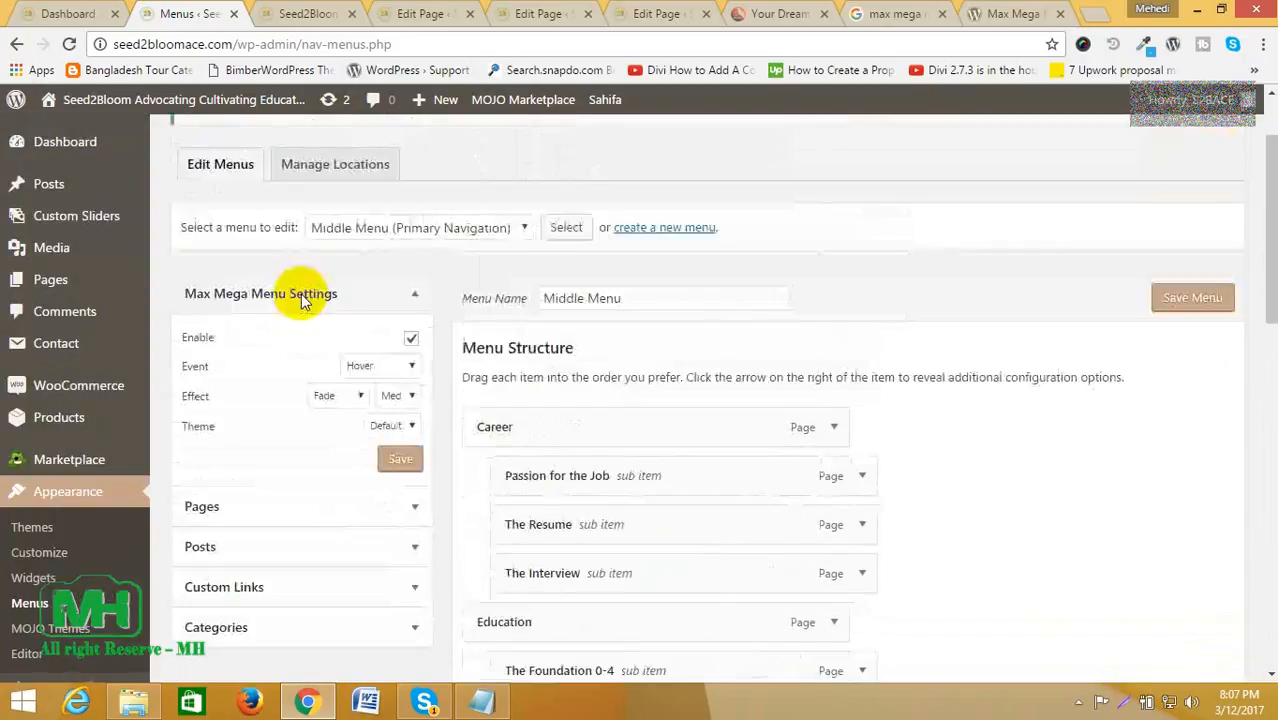
scroll(257, 472, "down", 5)
scroll(652, 471, "down", 2)
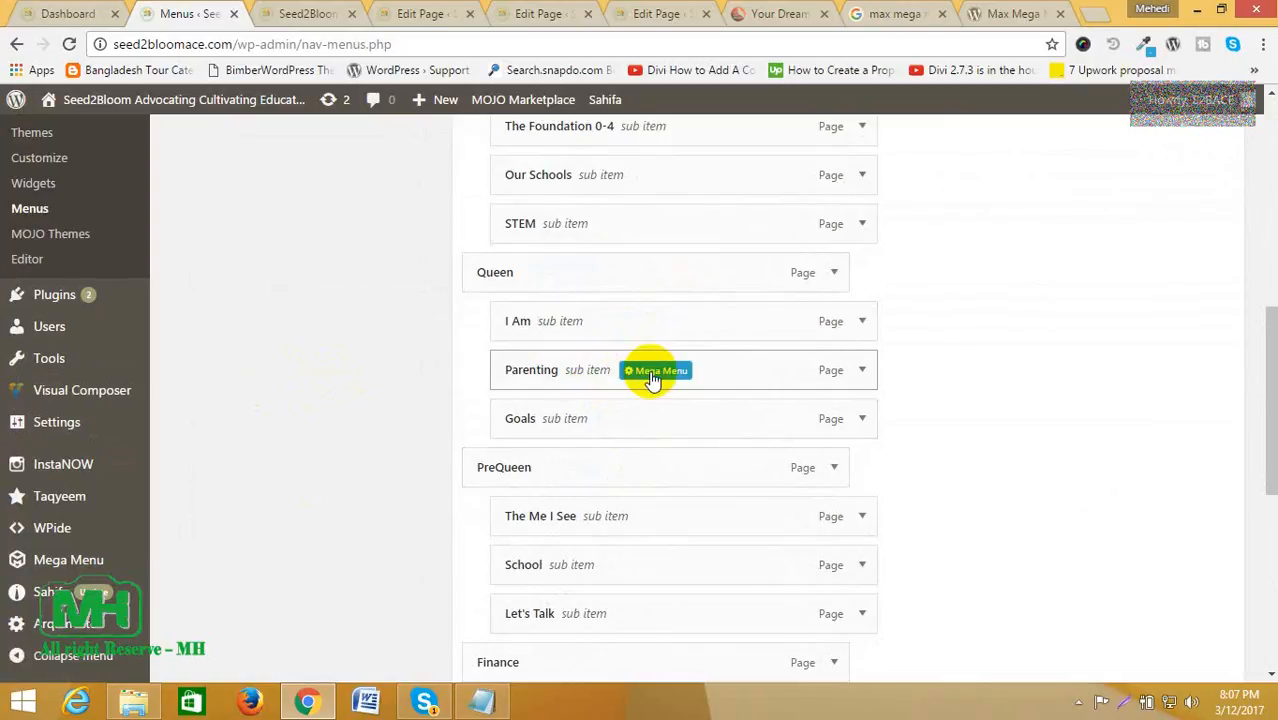
scroll(652, 380, "down", 4)
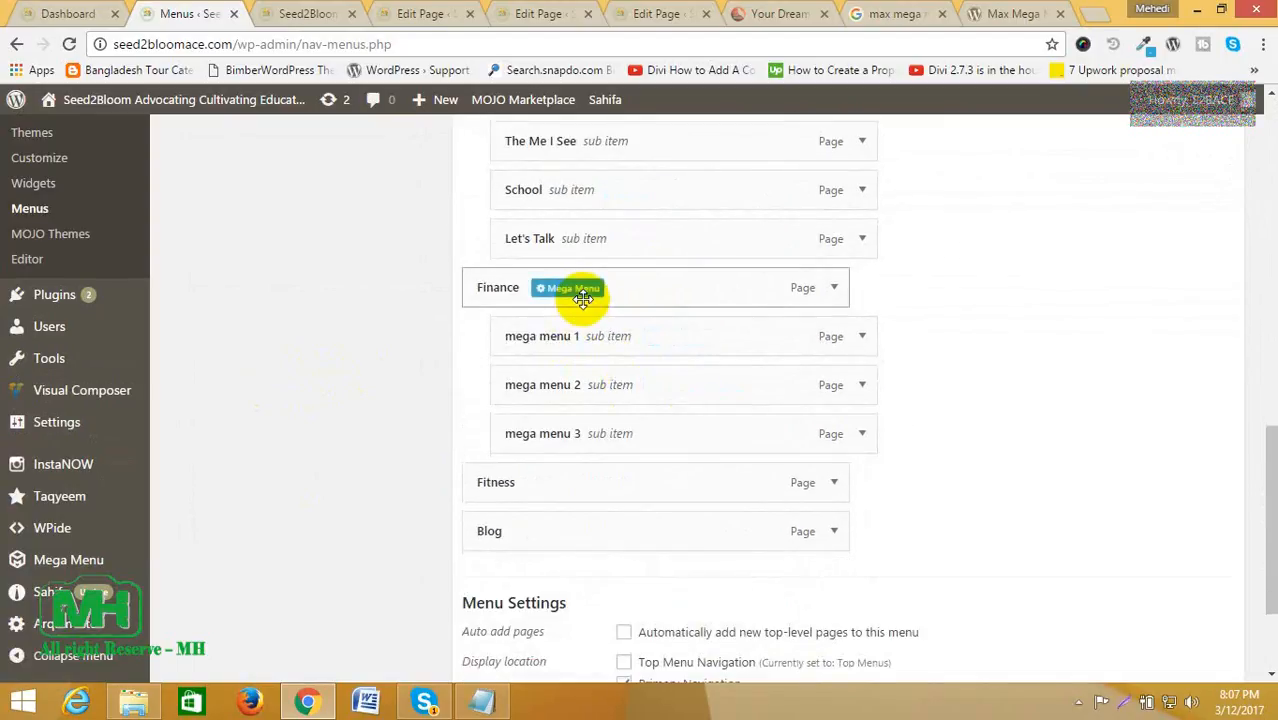
left_click(565, 292)
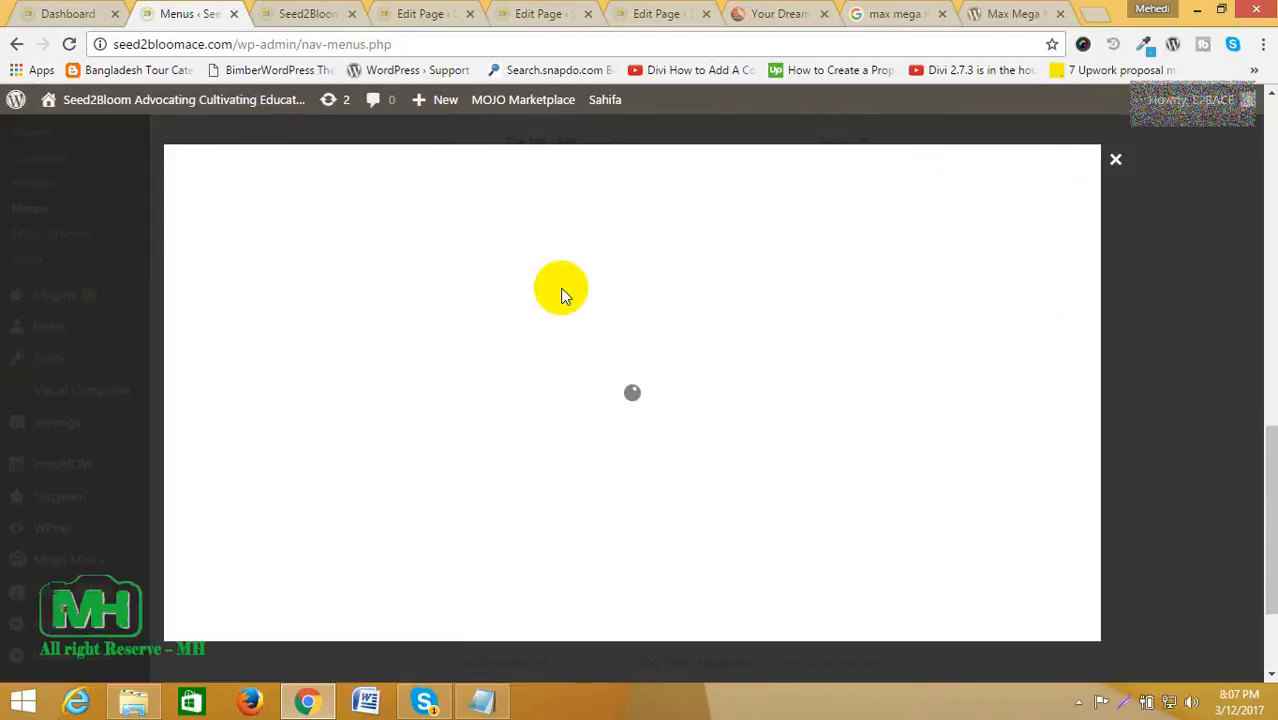
left_click(1121, 167)
Step: Set the sub menu display mode of the Finance item to Mega Menu
mouse_move(605, 330)
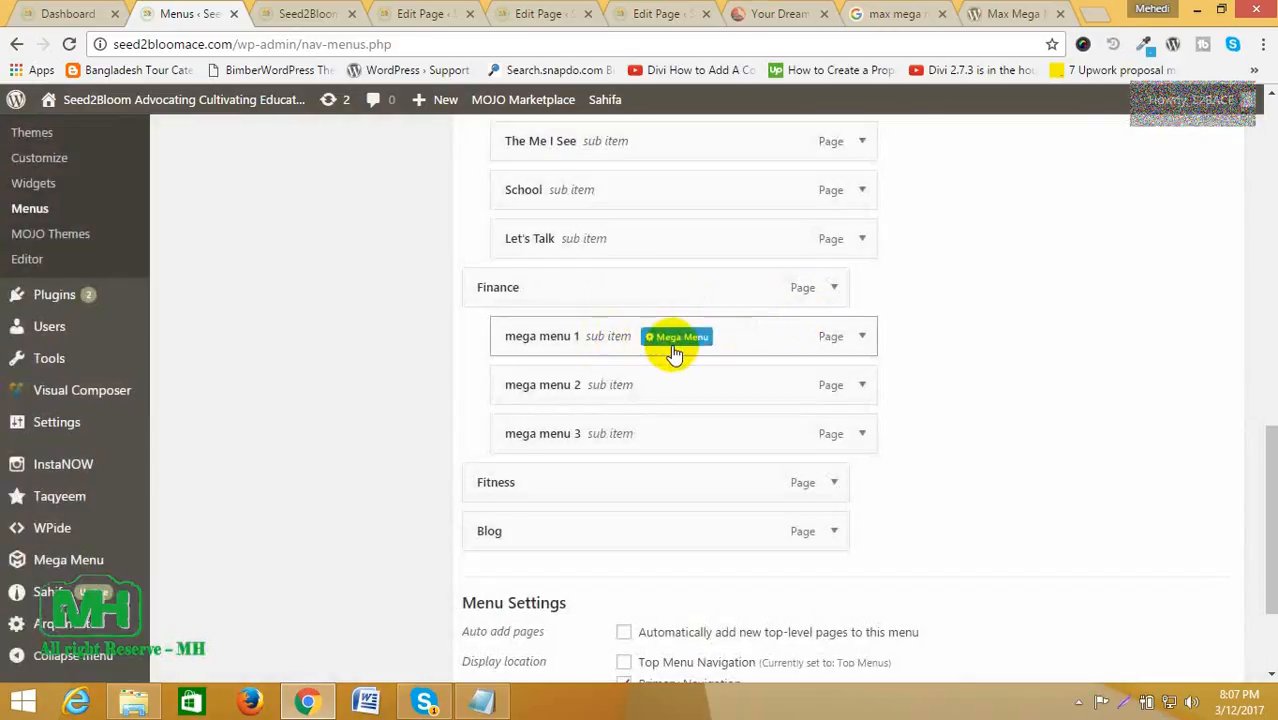
mouse_move(657, 441)
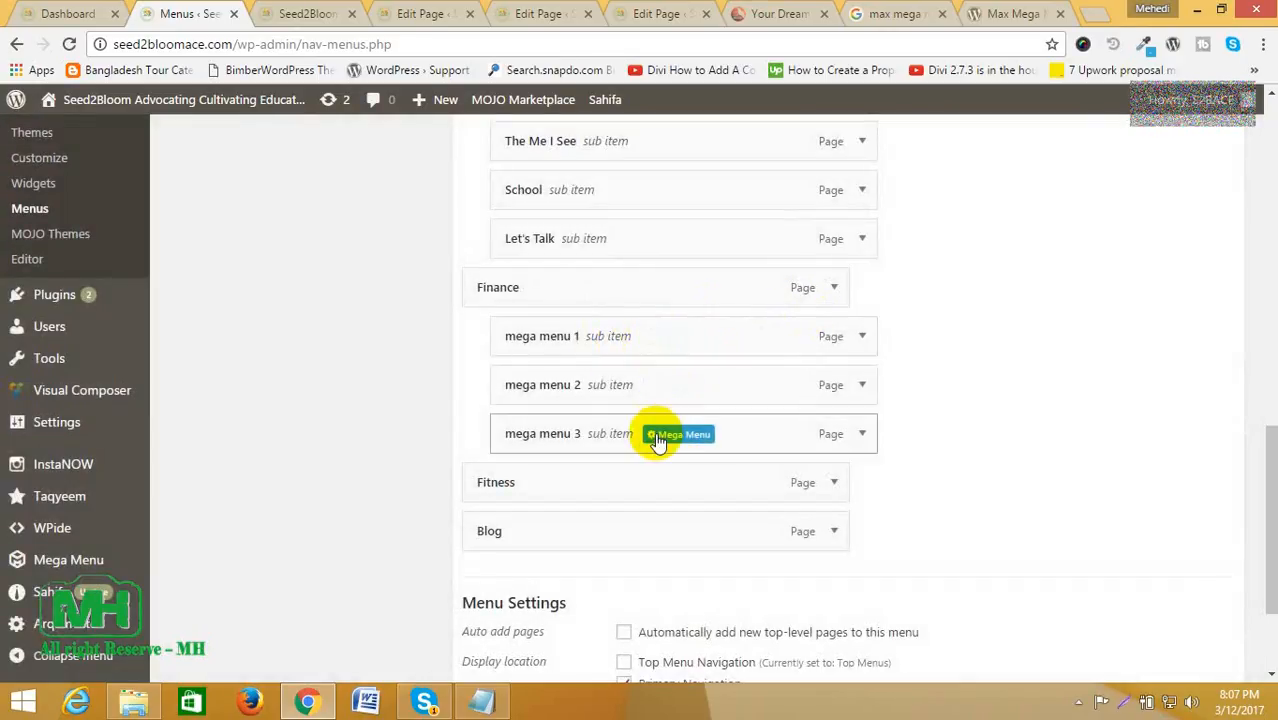
mouse_move(699, 317)
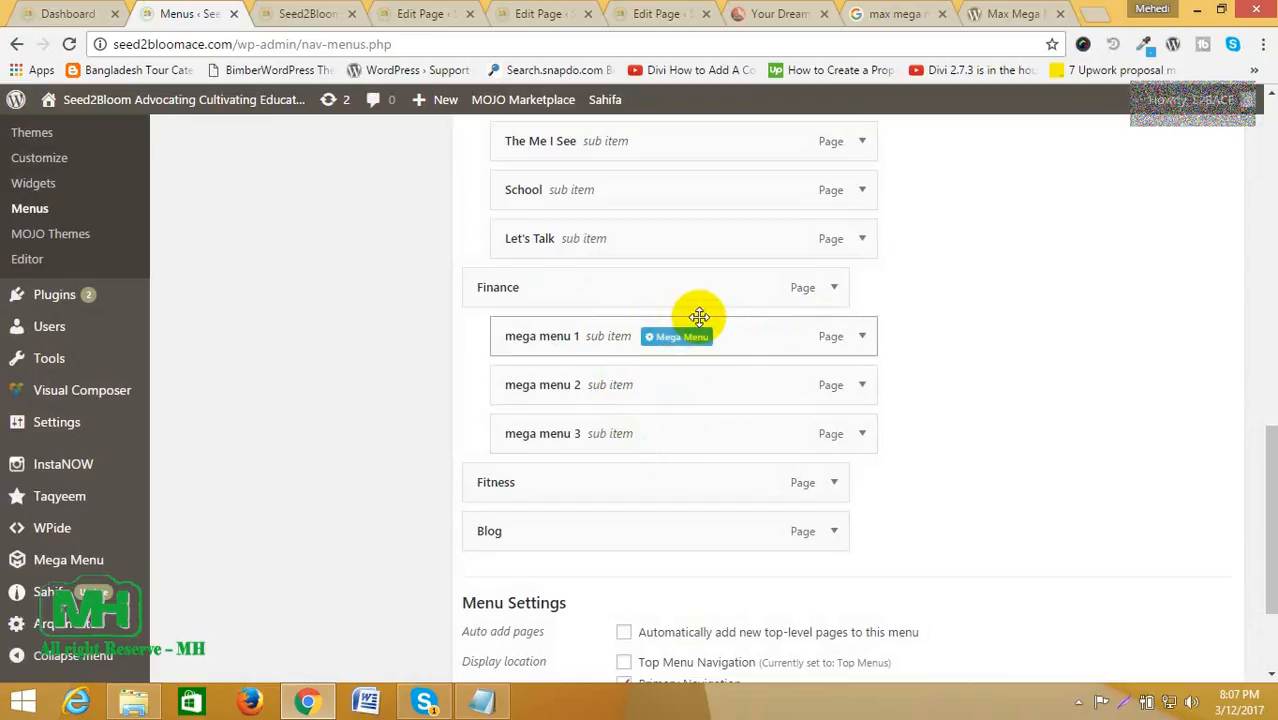
mouse_move(558, 295)
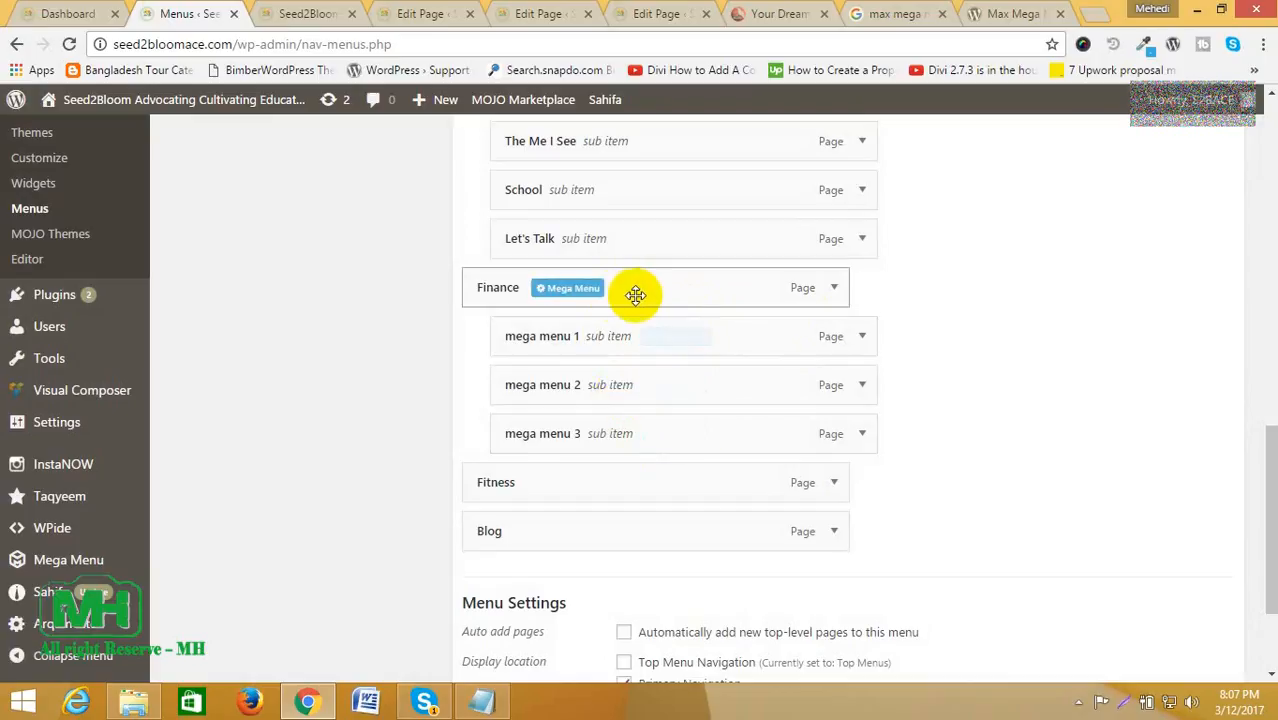
left_click(566, 292)
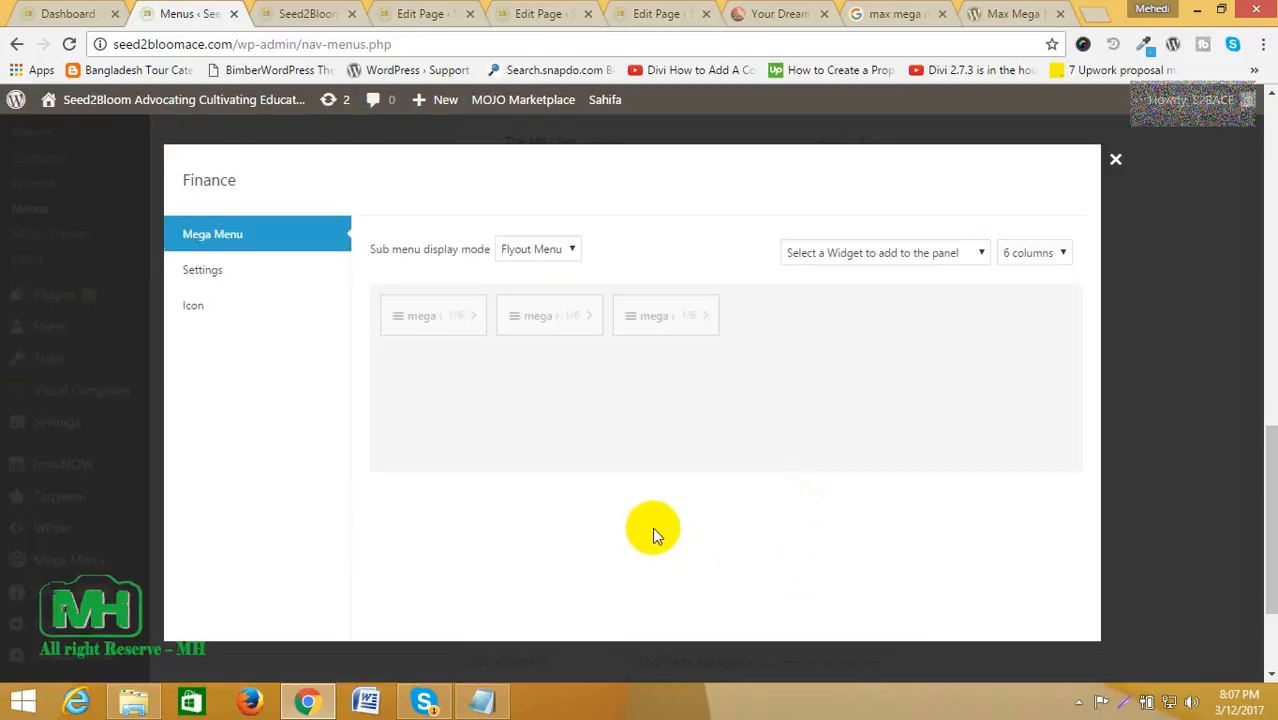
left_click(556, 255)
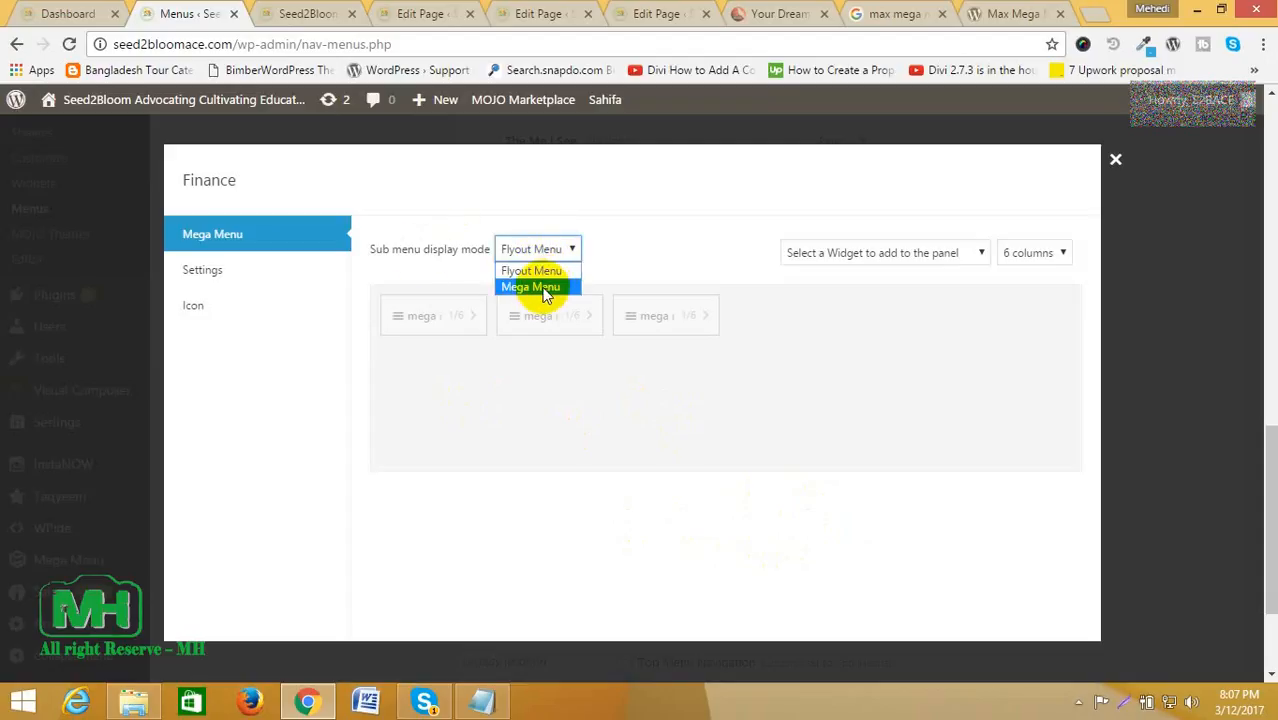
left_click(547, 286)
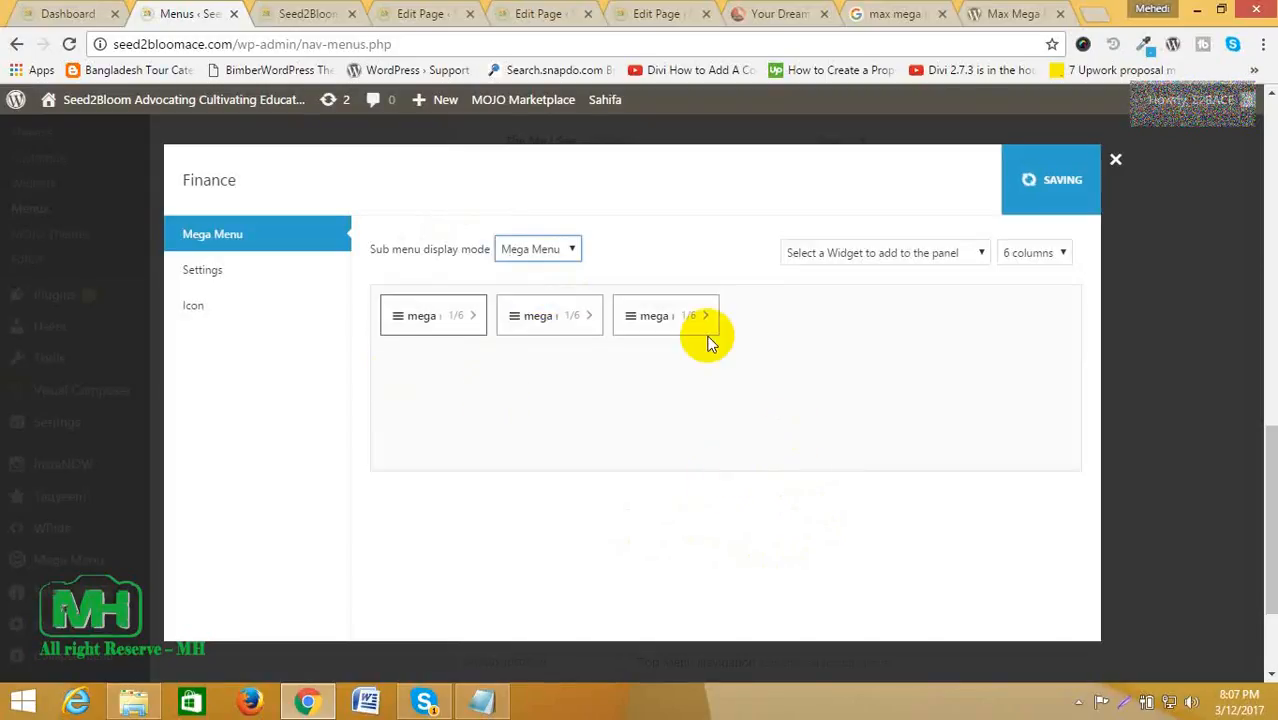
Step: Lay out the Finance mega menu panel in 3 columns and save the Middle Menu
left_click(1043, 256)
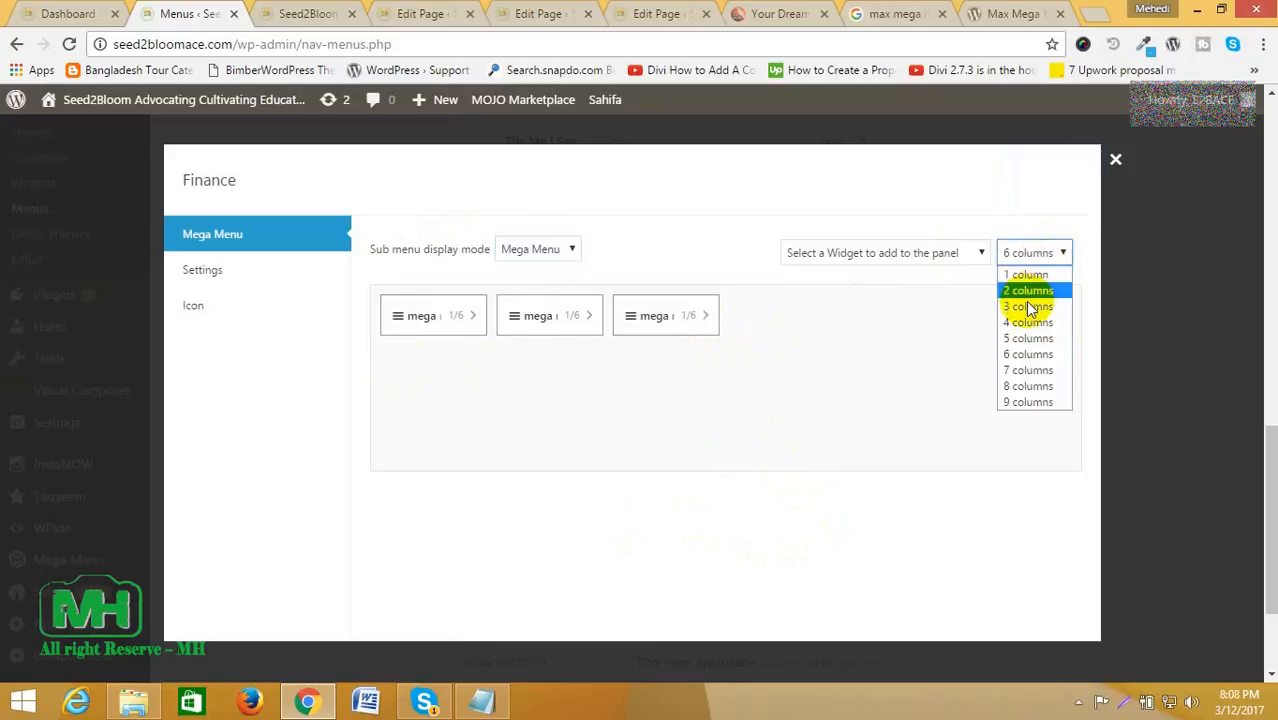
left_click(1025, 301)
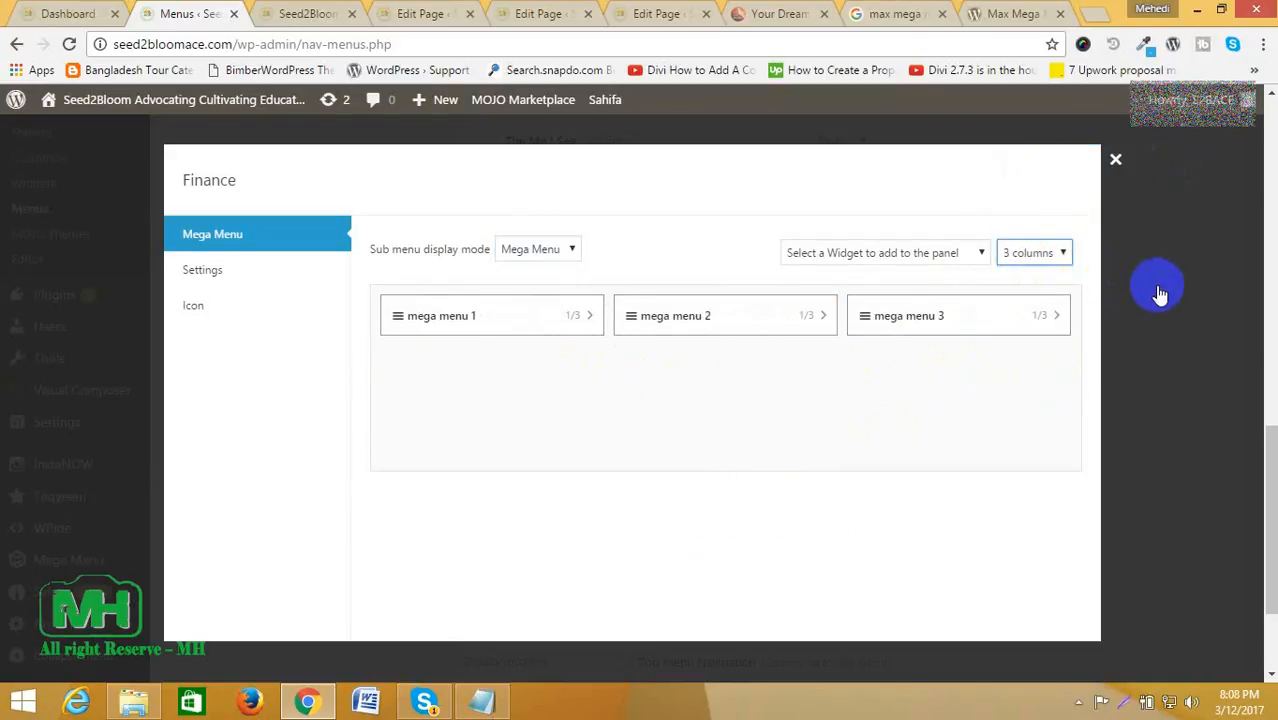
left_click(1124, 163)
scroll(1221, 333, "up", 10)
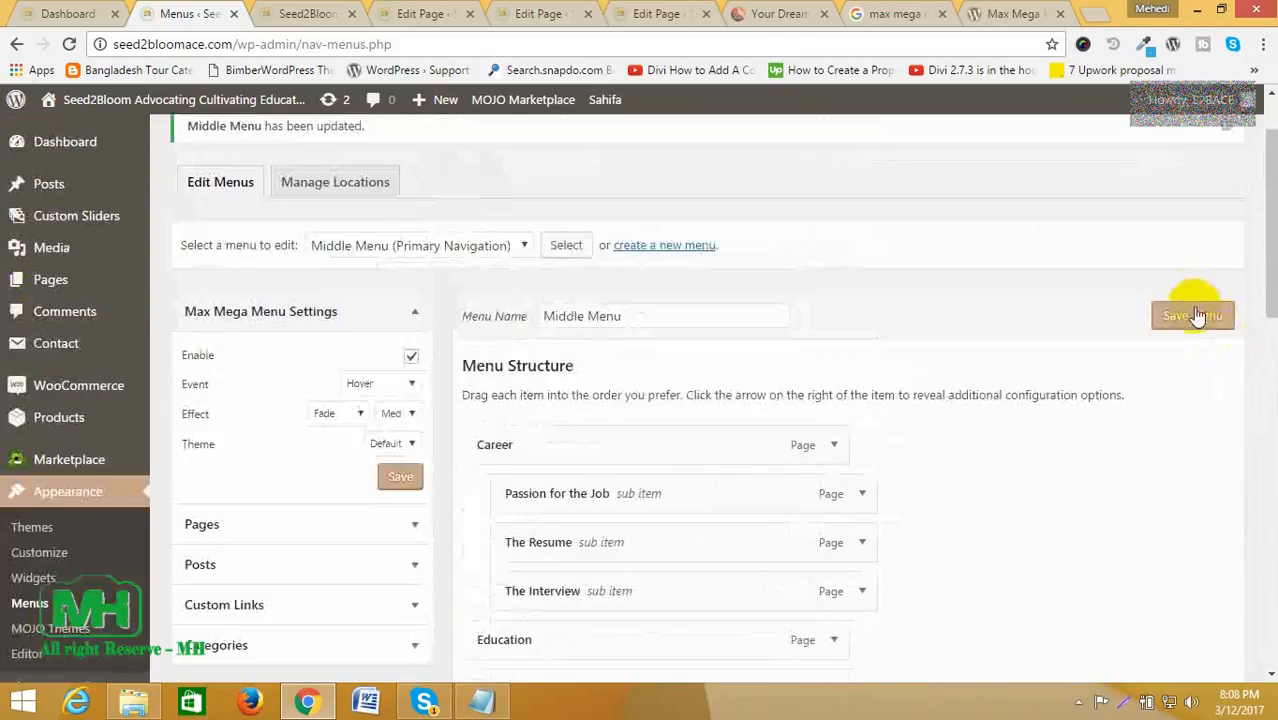
left_click(1194, 315)
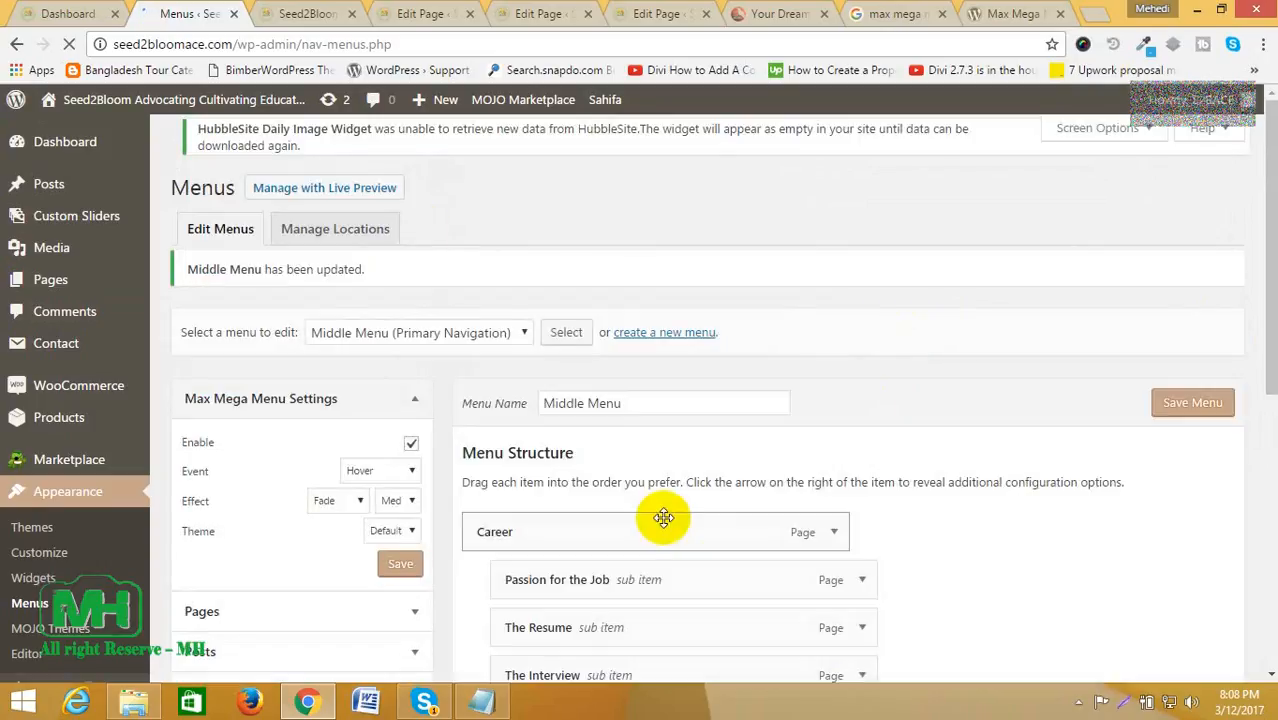
Step: Reload the live site and check the drop-down of the Finance item in the main navigation
left_click(309, 14)
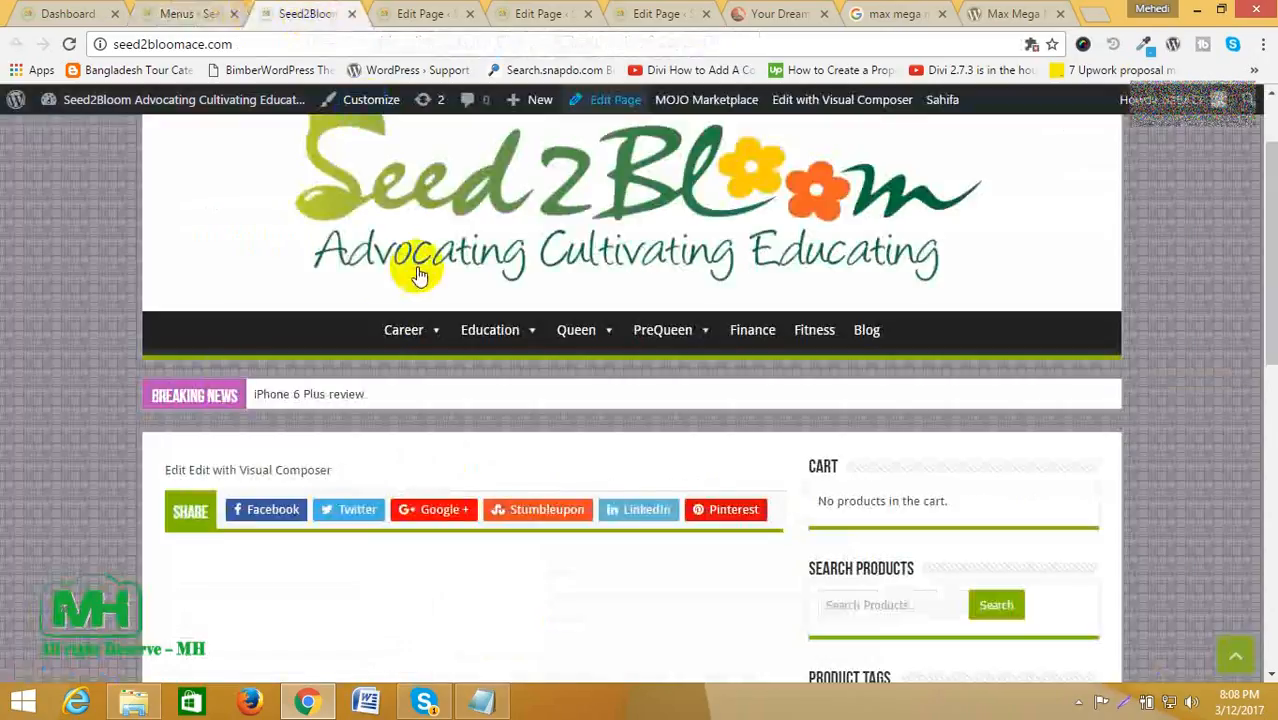
right_click(4, 305)
left_click(40, 364)
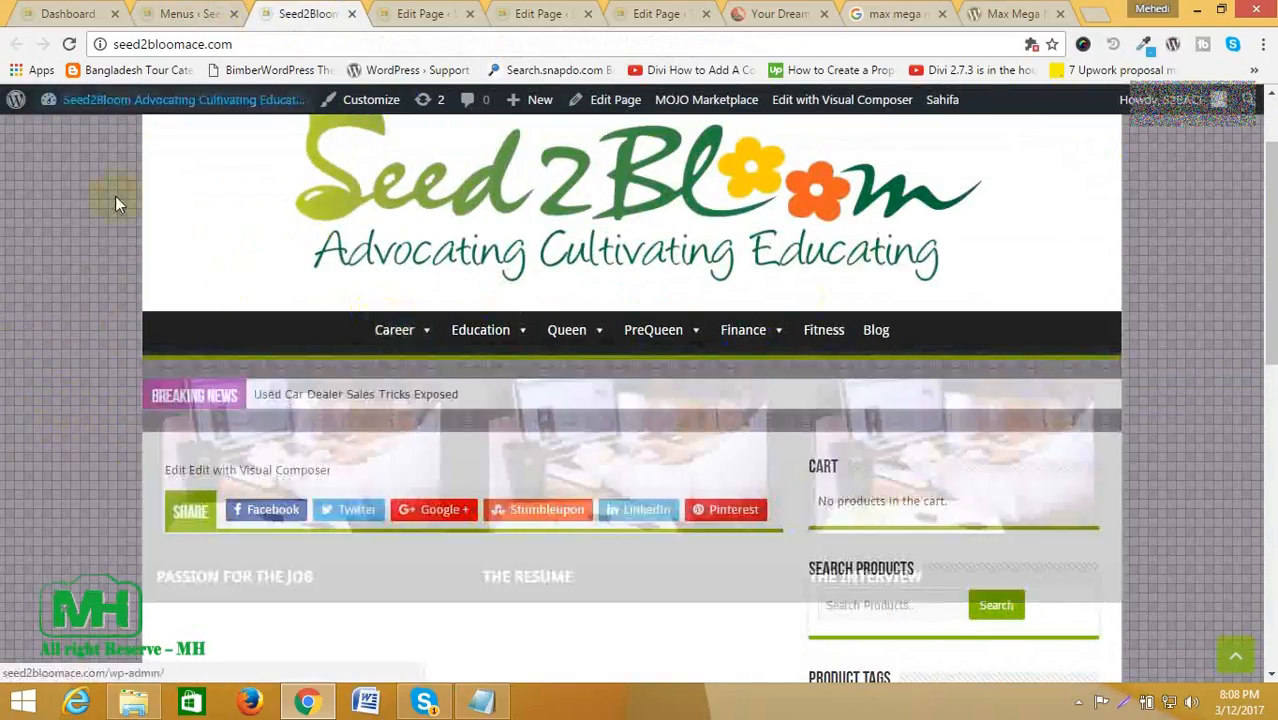
scroll(61, 291, "up", 1)
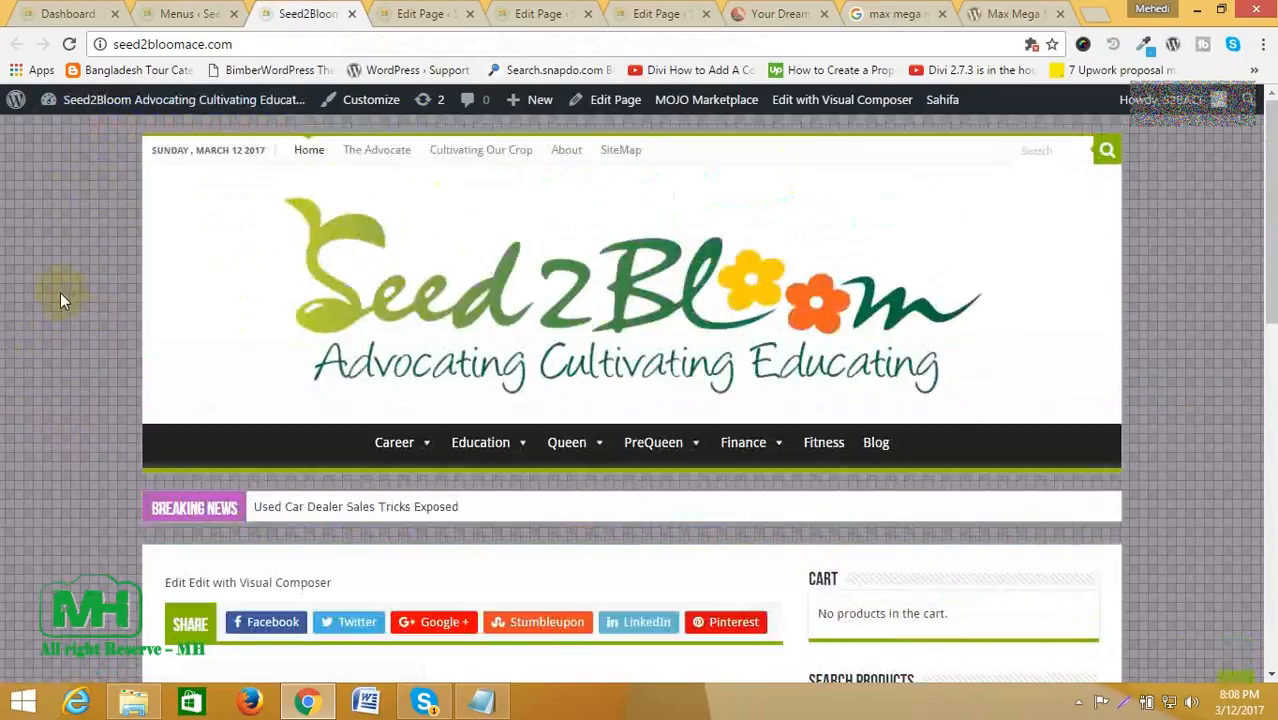
scroll(51, 338, "down", 1)
scroll(51, 338, "up", 1)
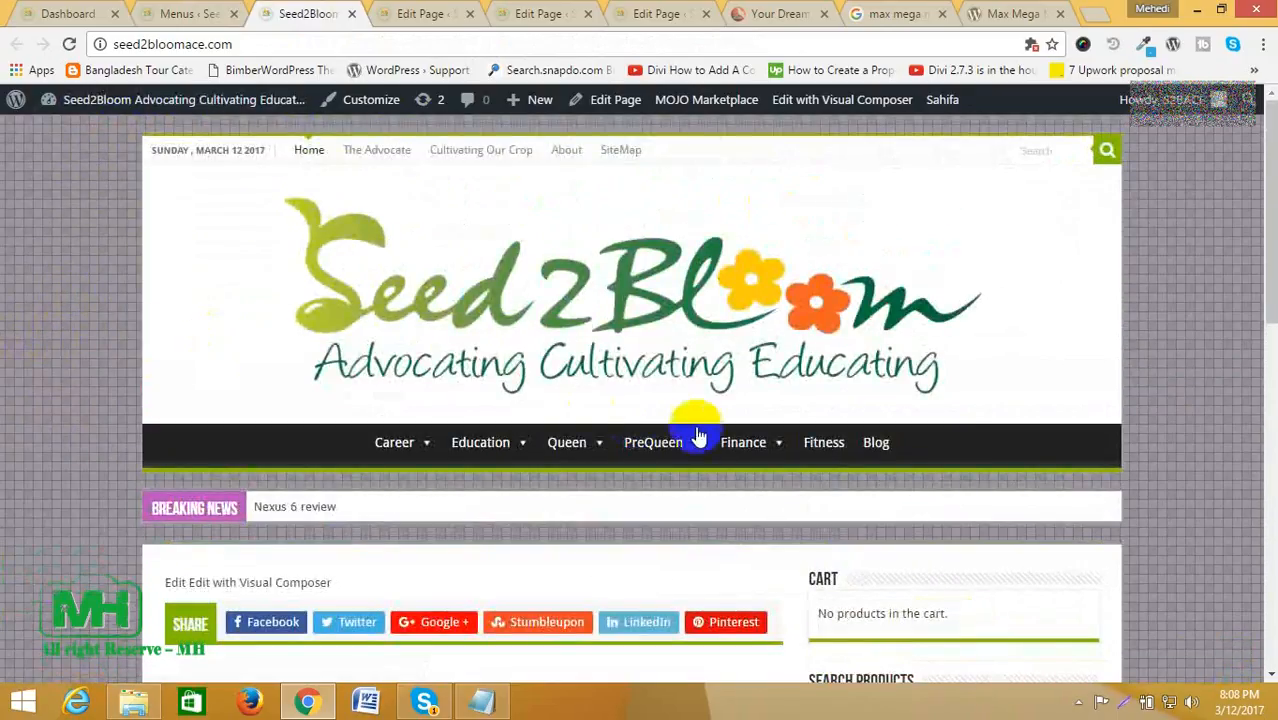
mouse_move(760, 450)
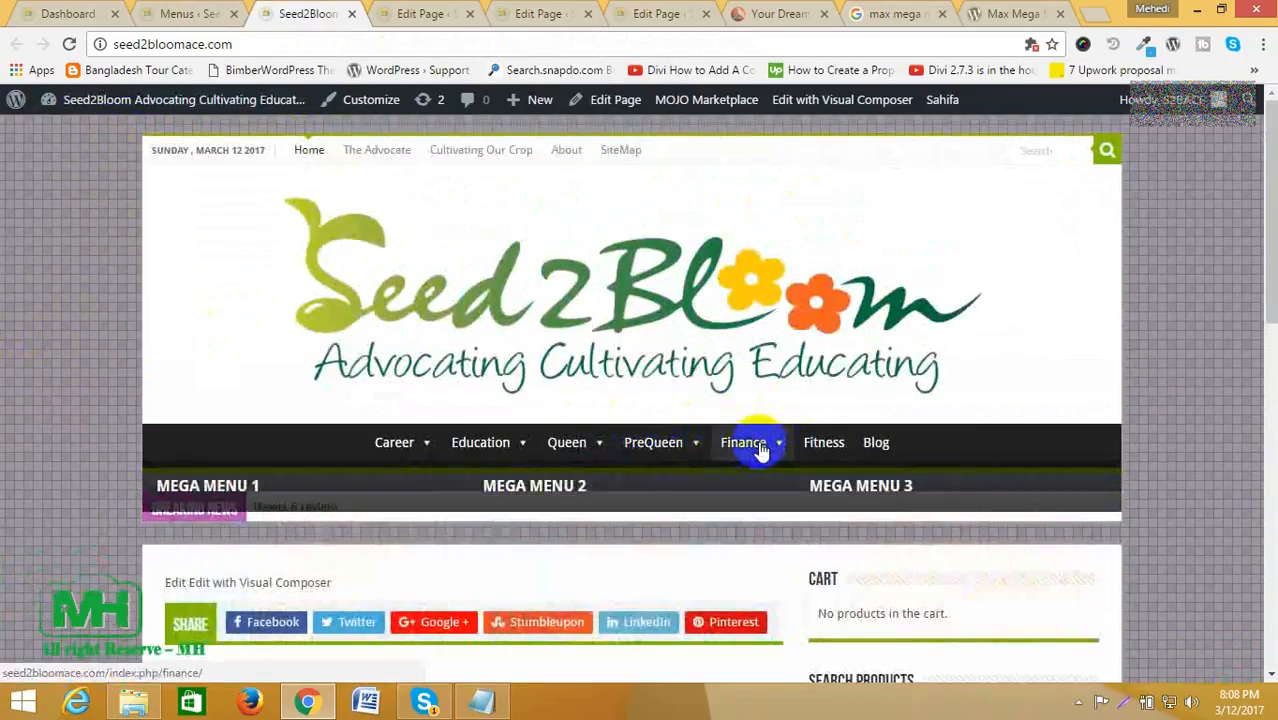